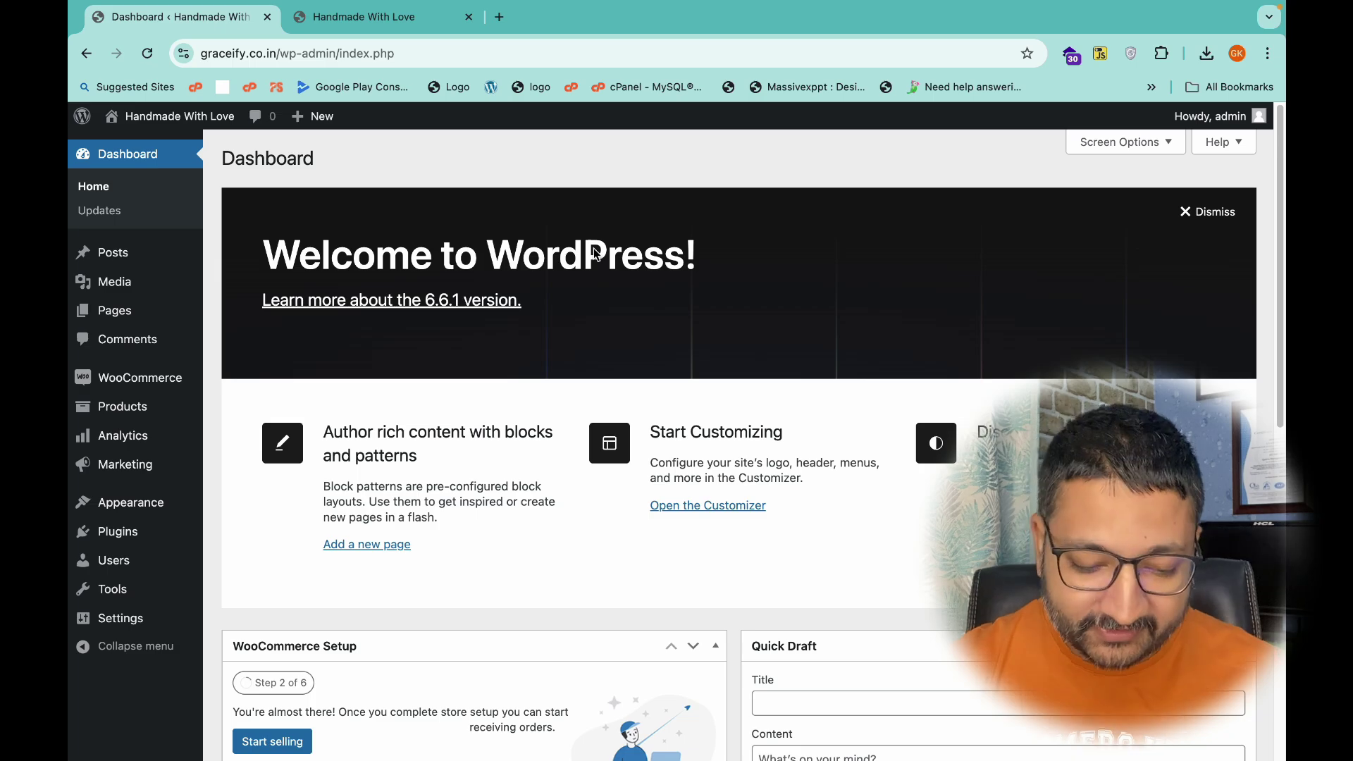
# In the storefront, open the boAt Thunder Bass headset product and add it to the cart.
pyautogui.click(371, 23)
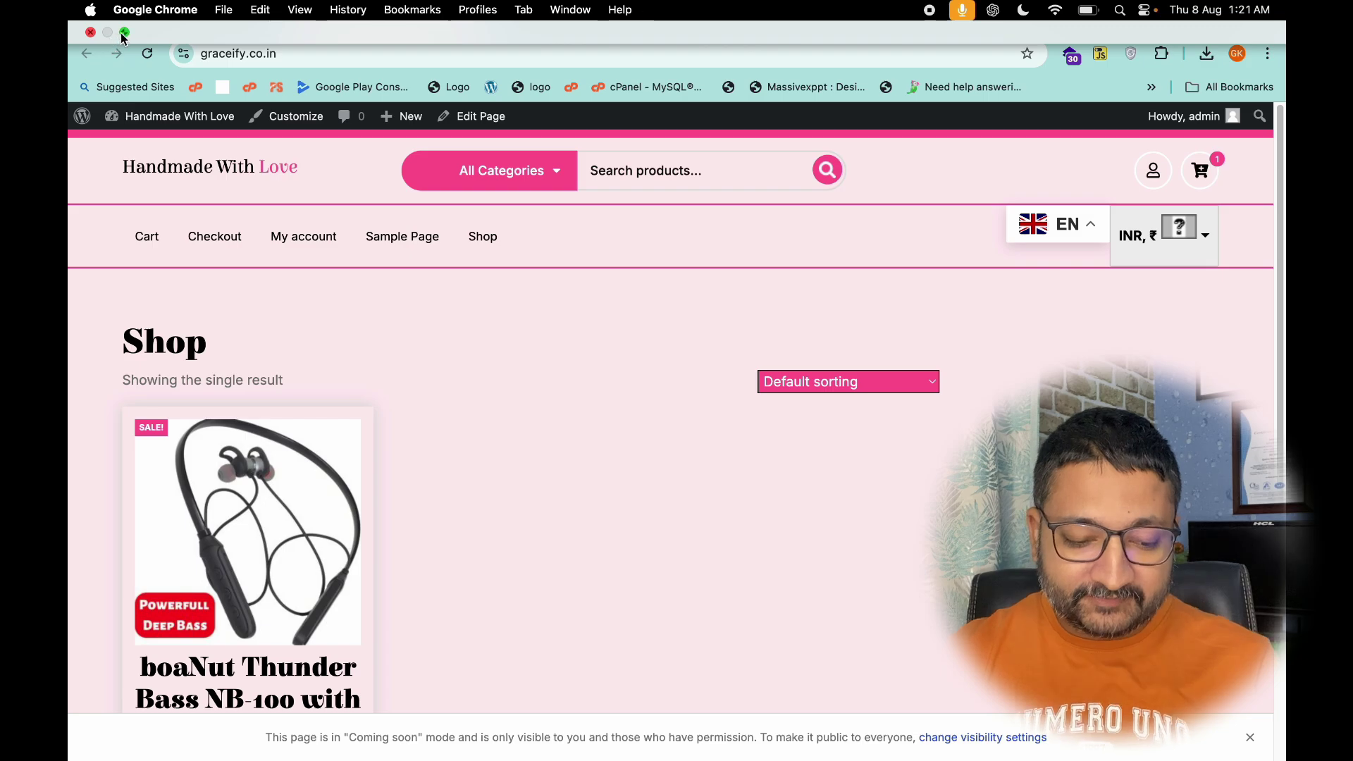
pyautogui.click(121, 32)
pyautogui.scroll(-2, 452, 407)
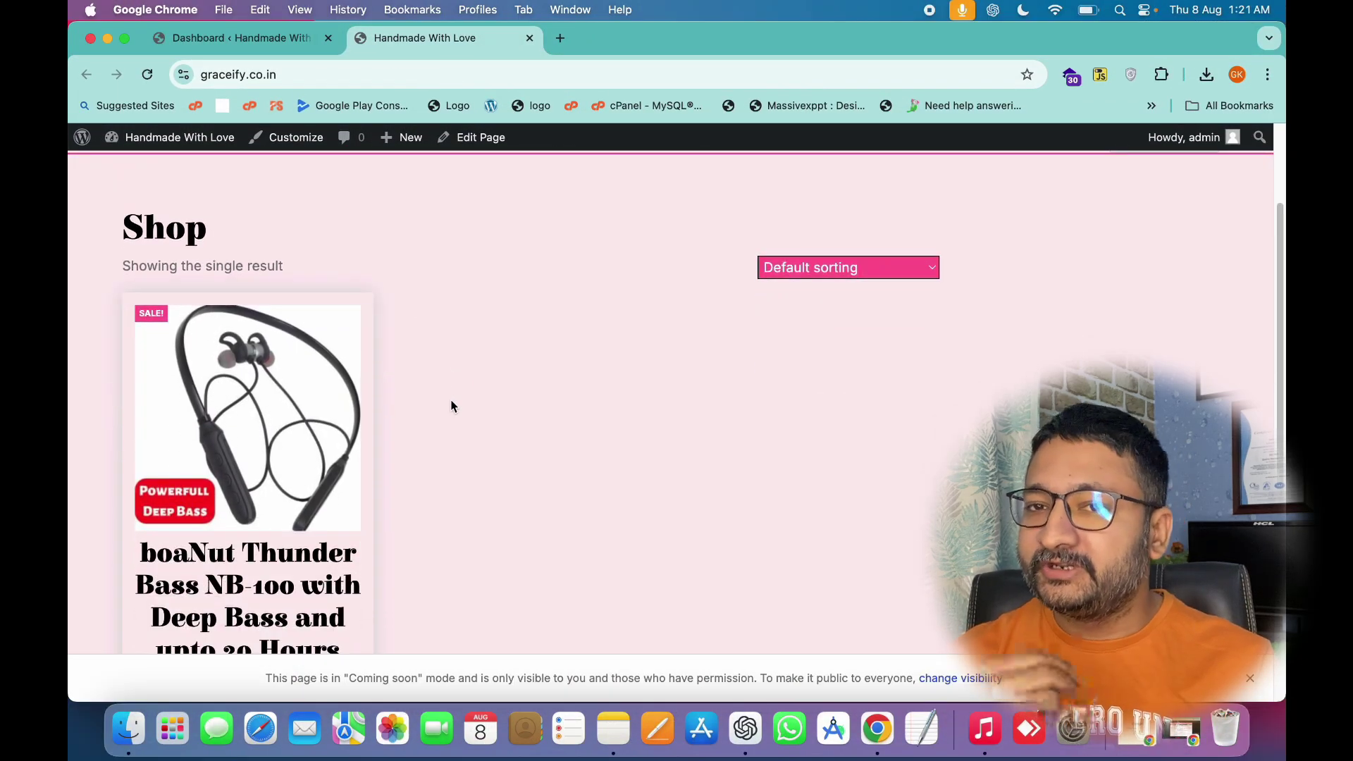
pyautogui.click(266, 509)
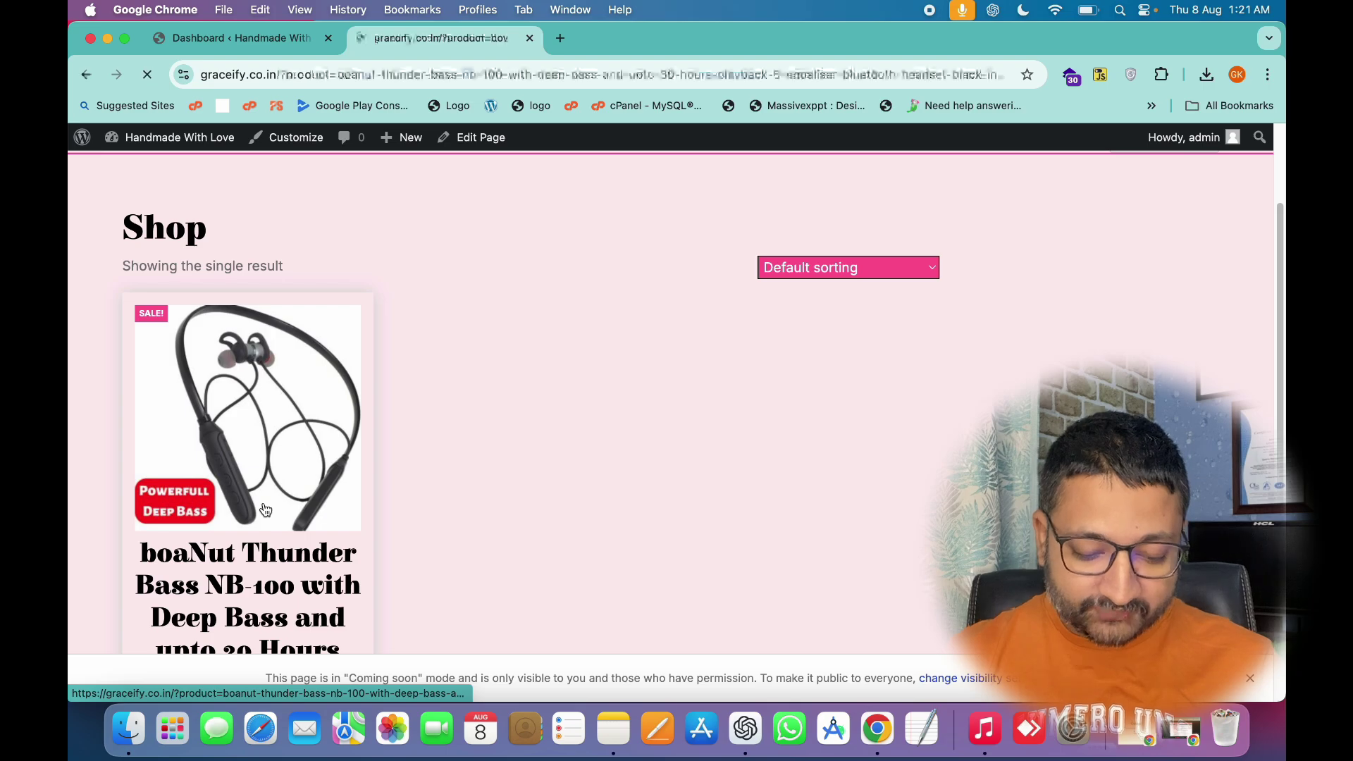
pyautogui.scroll(-3, 591, 430)
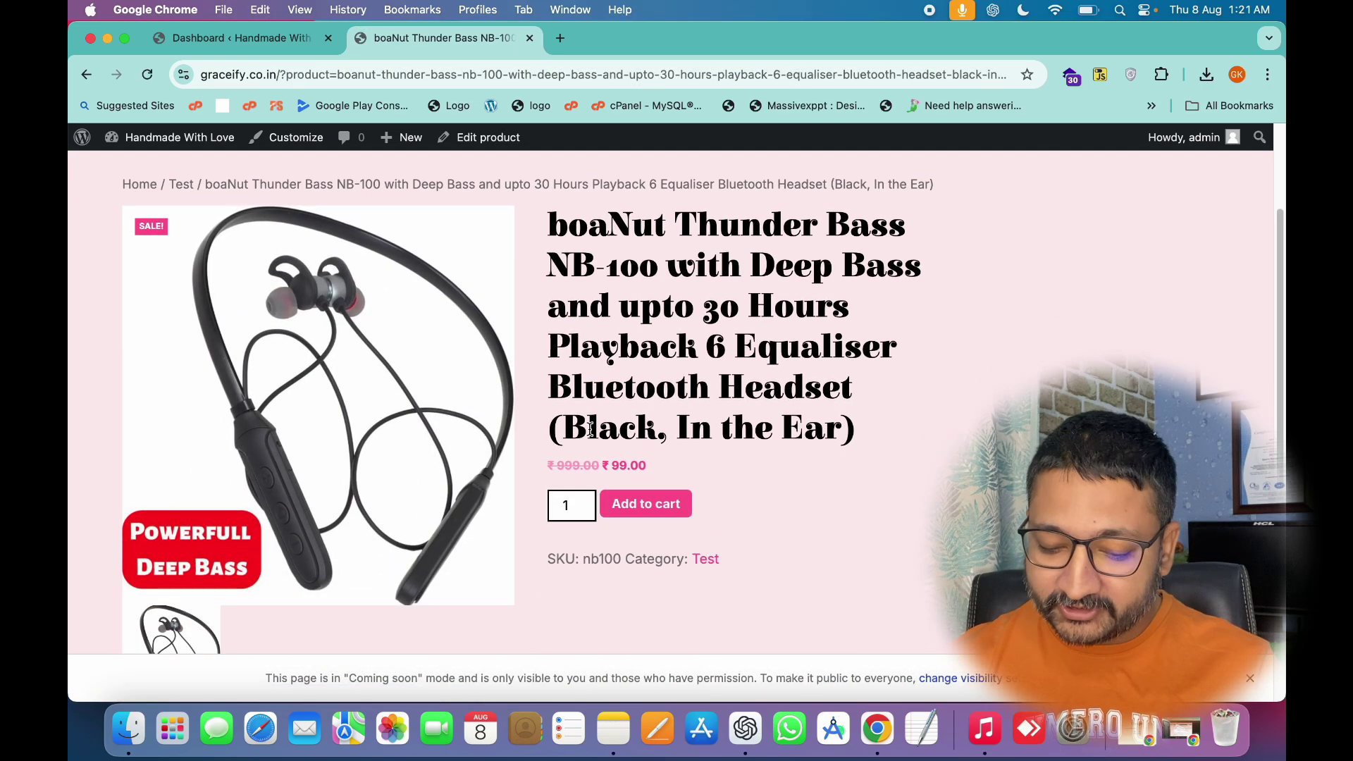
pyautogui.scroll(-2, 590, 430)
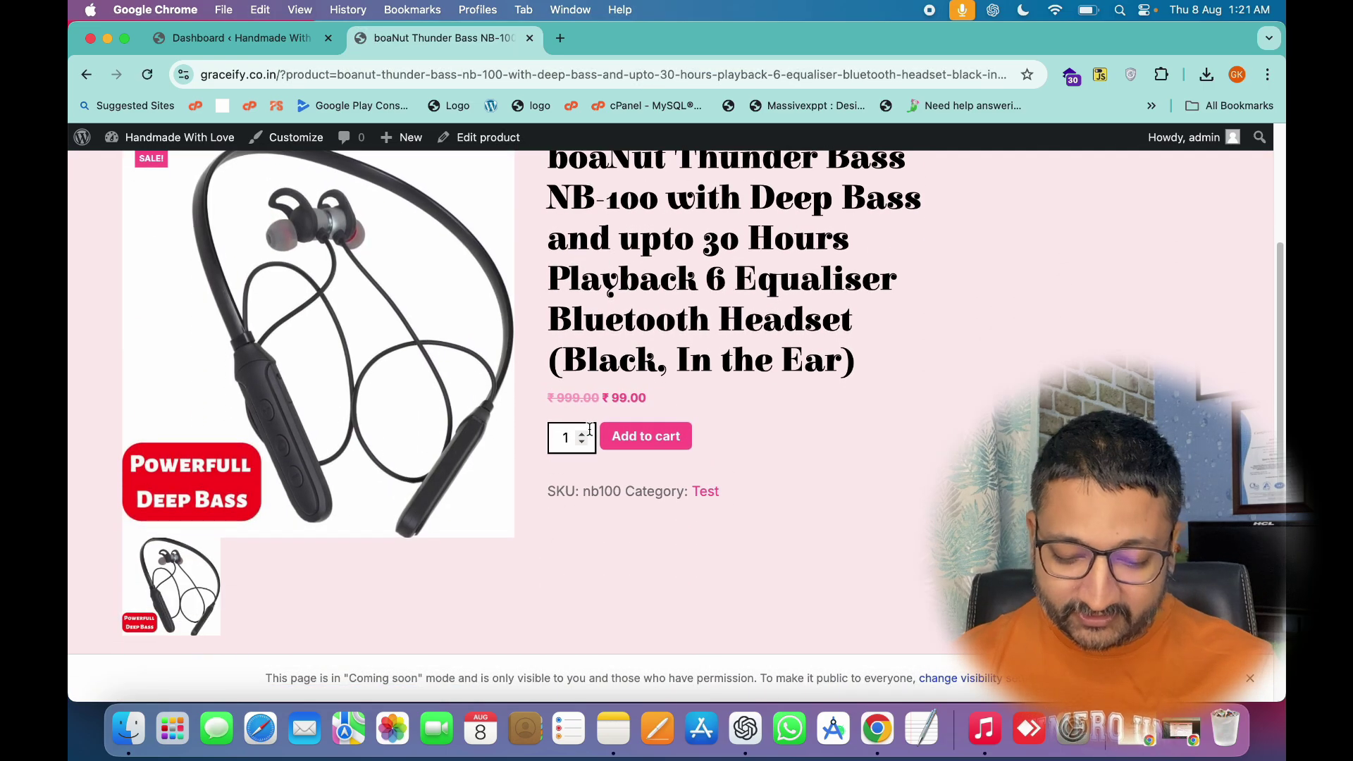
pyautogui.click(623, 437)
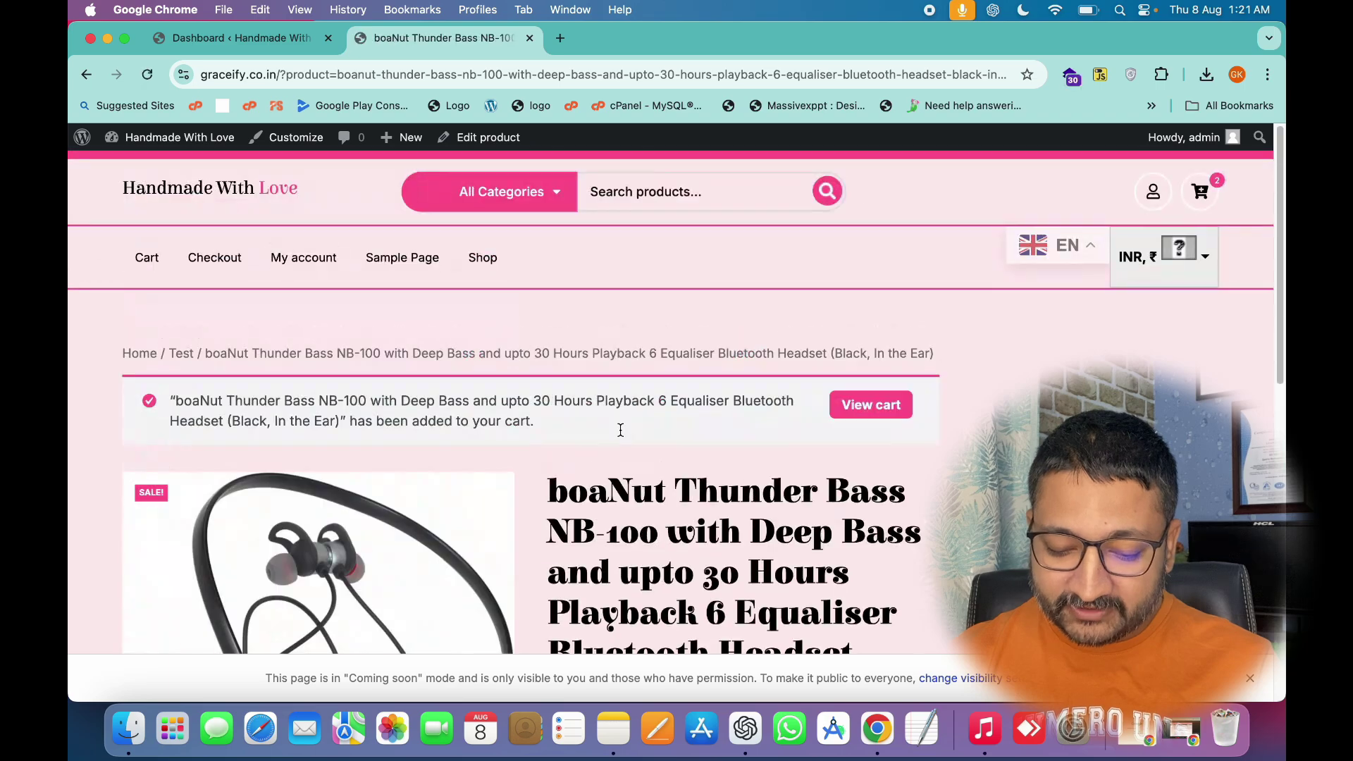
# View the cart and reduce the headset quantity from 2 to 1, leaving ₹99.00 with free shipping.
pyautogui.click(891, 409)
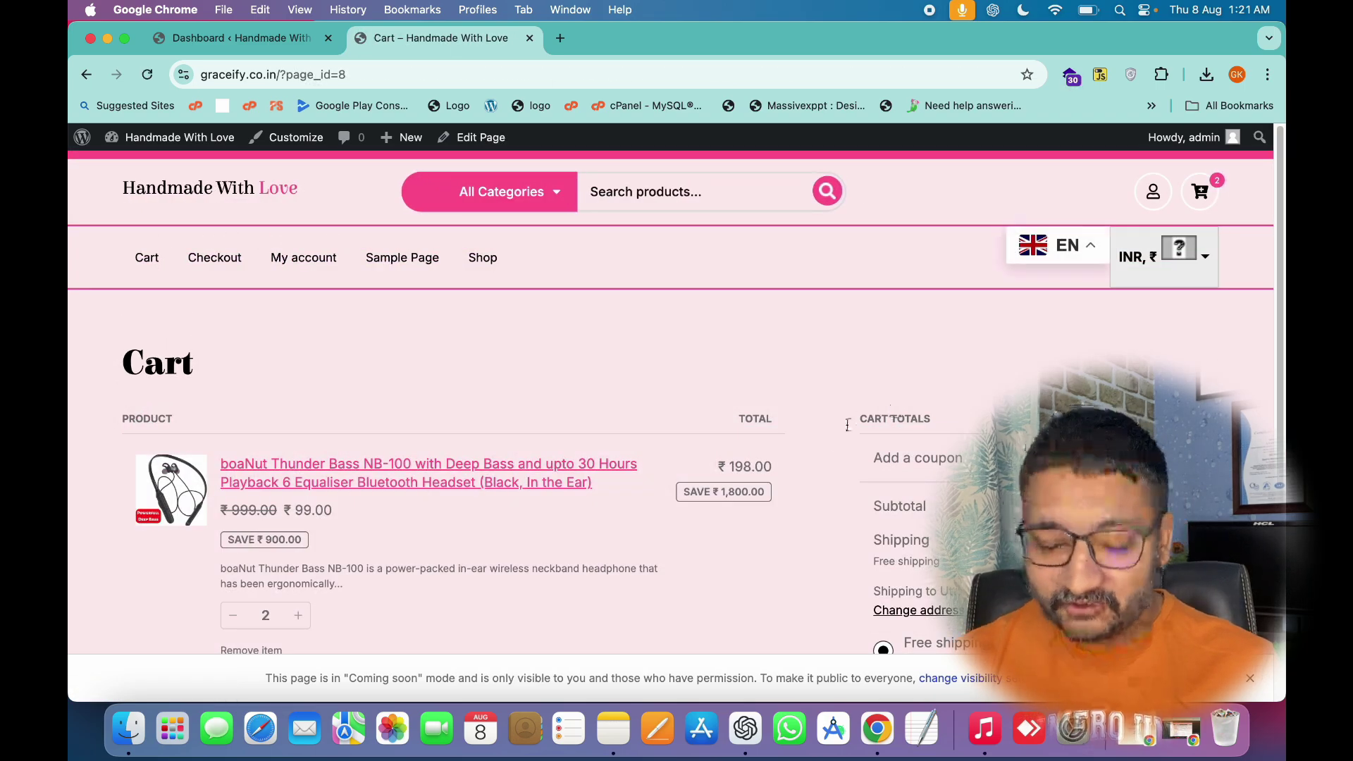
pyautogui.scroll(-2, 724, 418)
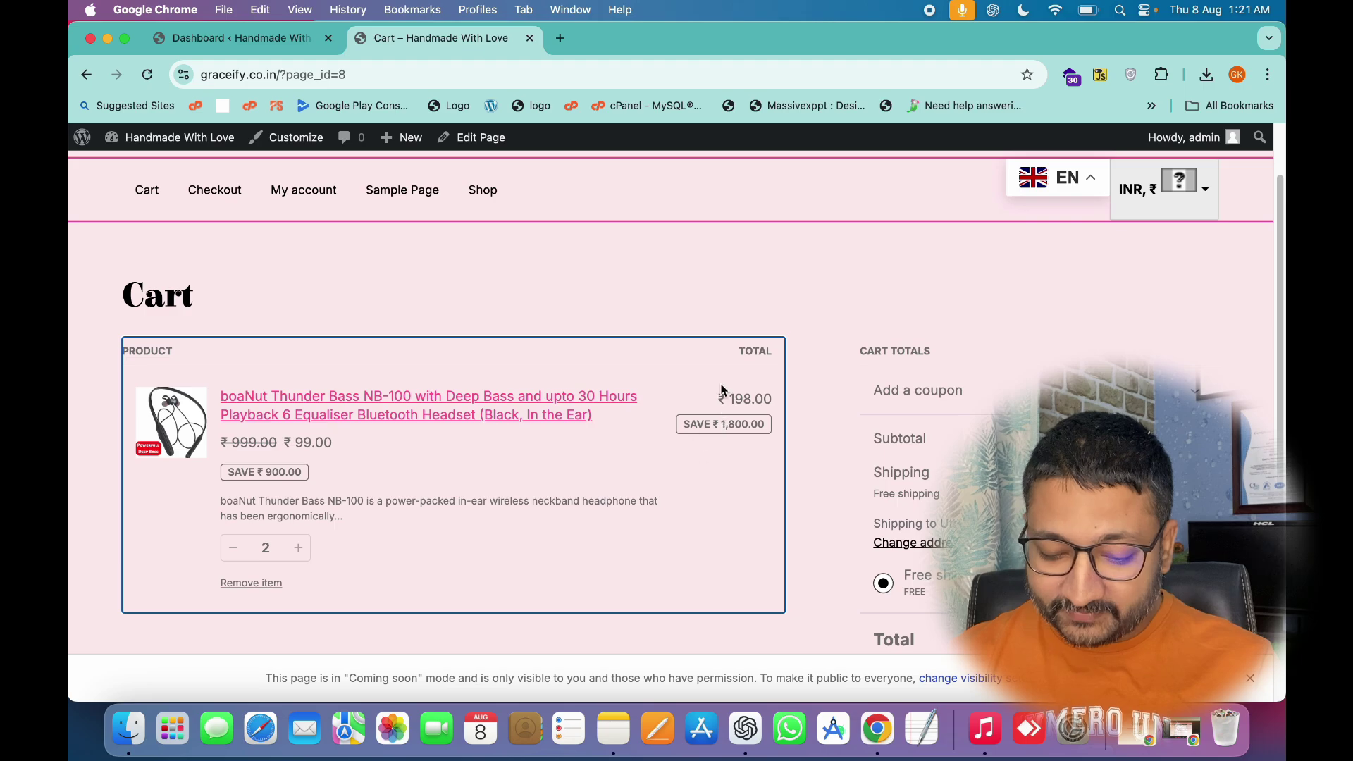
pyautogui.click(231, 555)
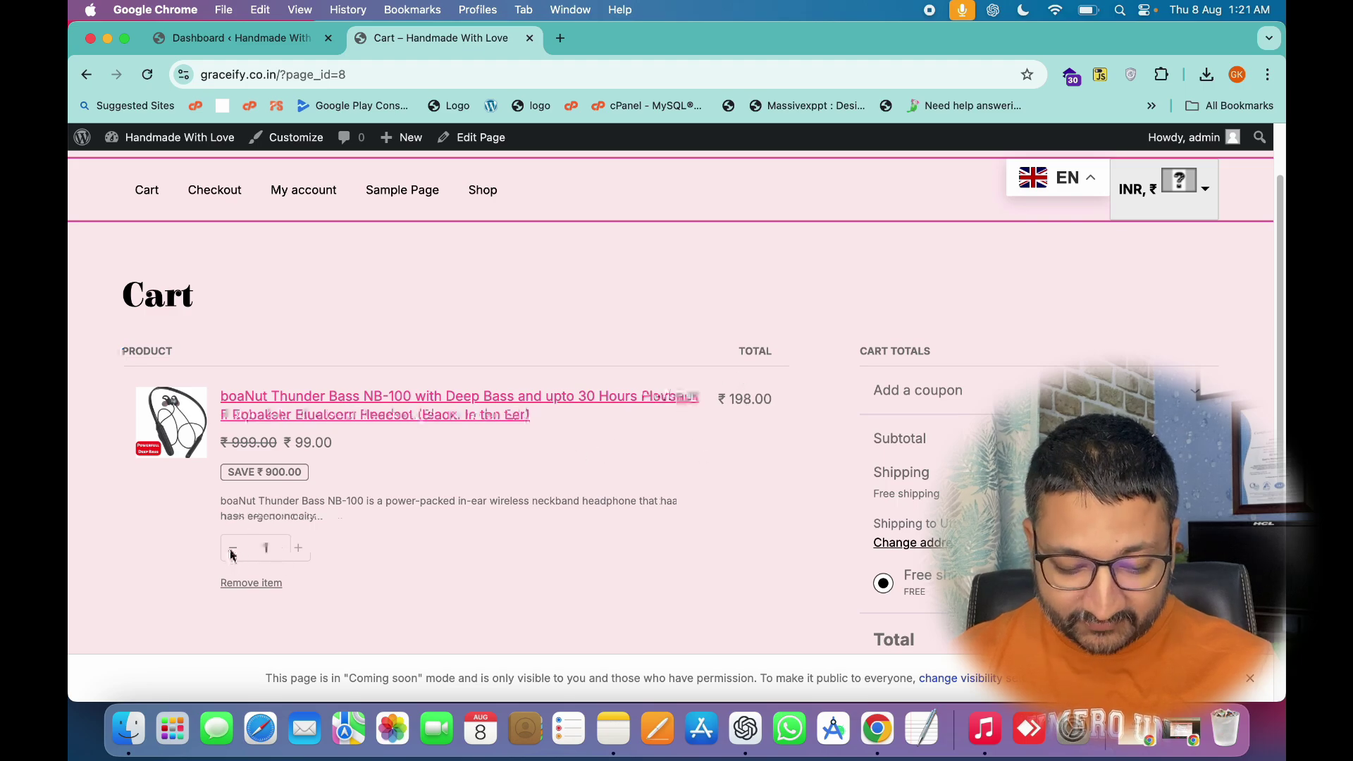
pyautogui.scroll(-3, 543, 516)
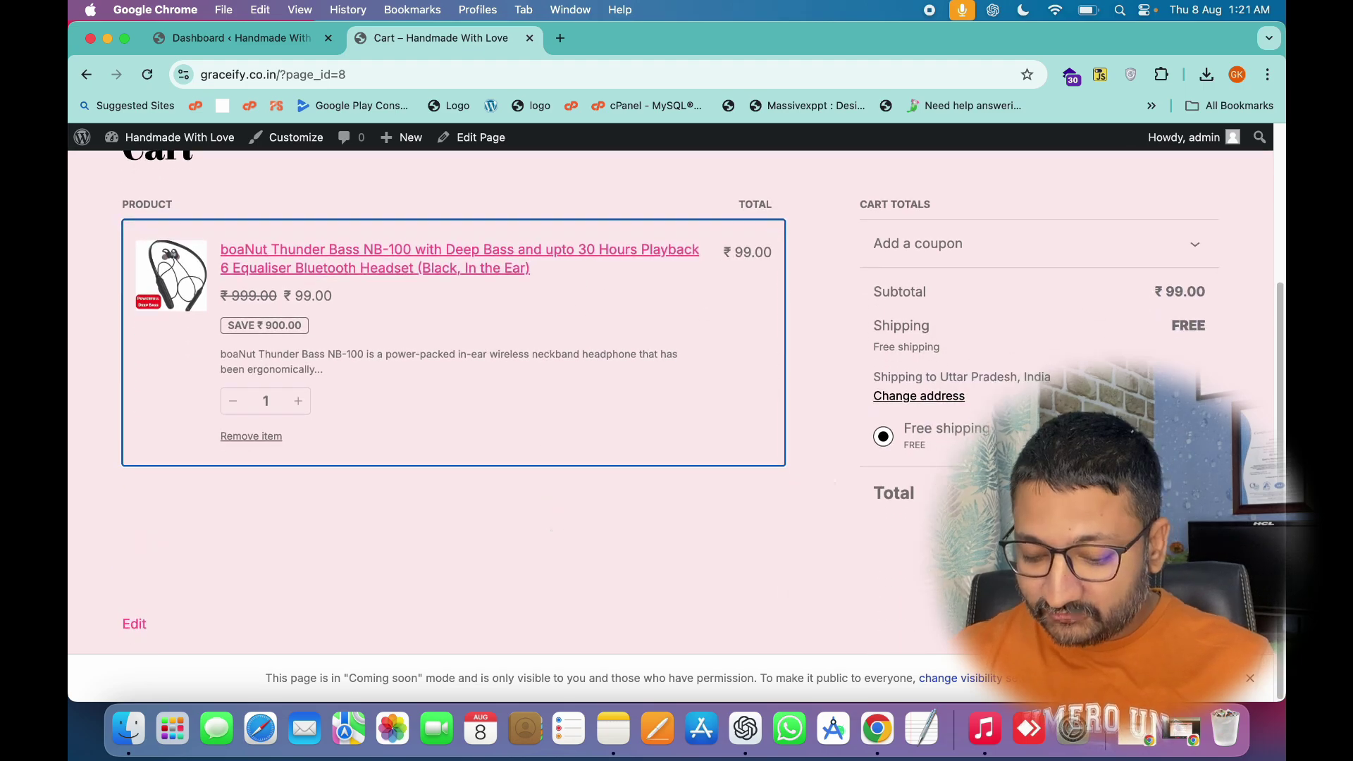
# Proceed to checkout, find the 'no payment methods' notice under Payment options, then return to the admin Dashboard.
pyautogui.click(926, 537)
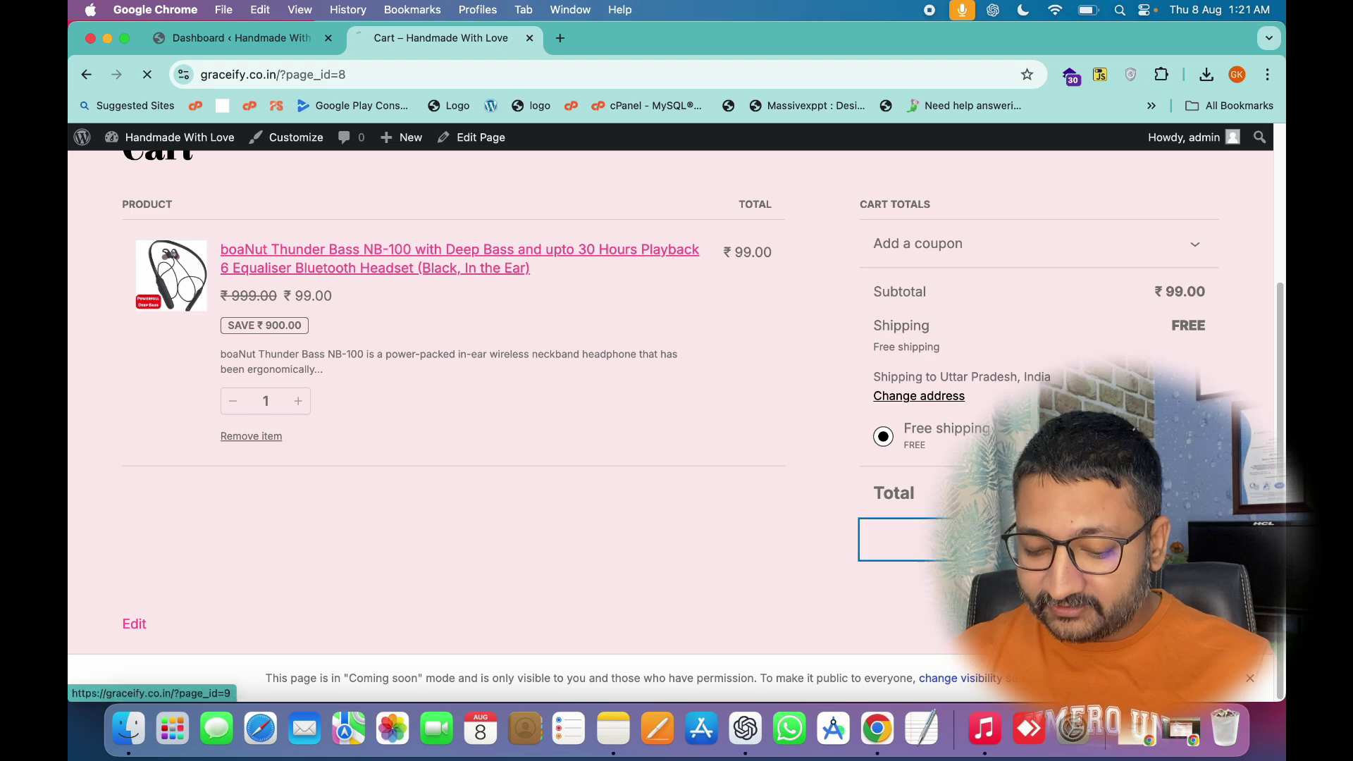
pyautogui.scroll(-8, 379, 463)
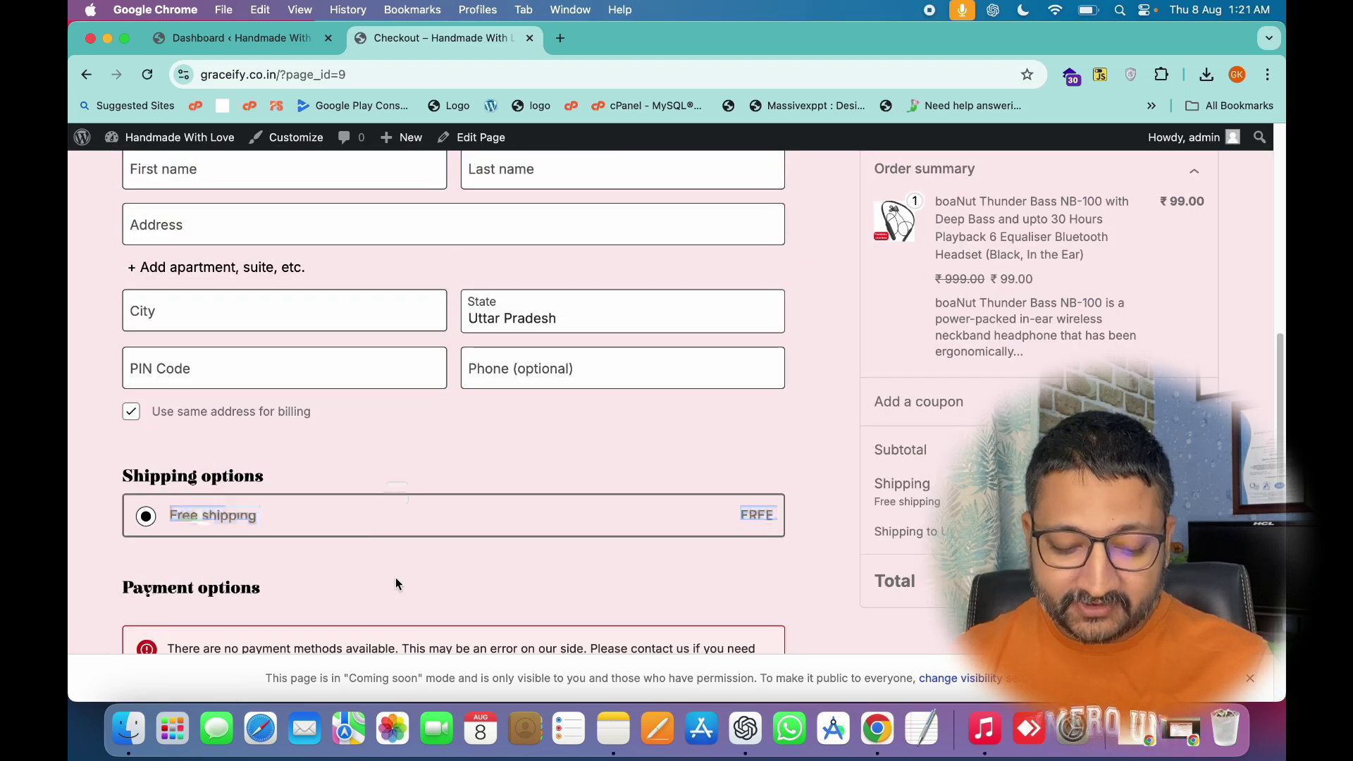
pyautogui.scroll(-1, 396, 582)
pyautogui.scroll(-5, 395, 580)
pyautogui.moveTo(167, 449); pyautogui.dragTo(328, 466)
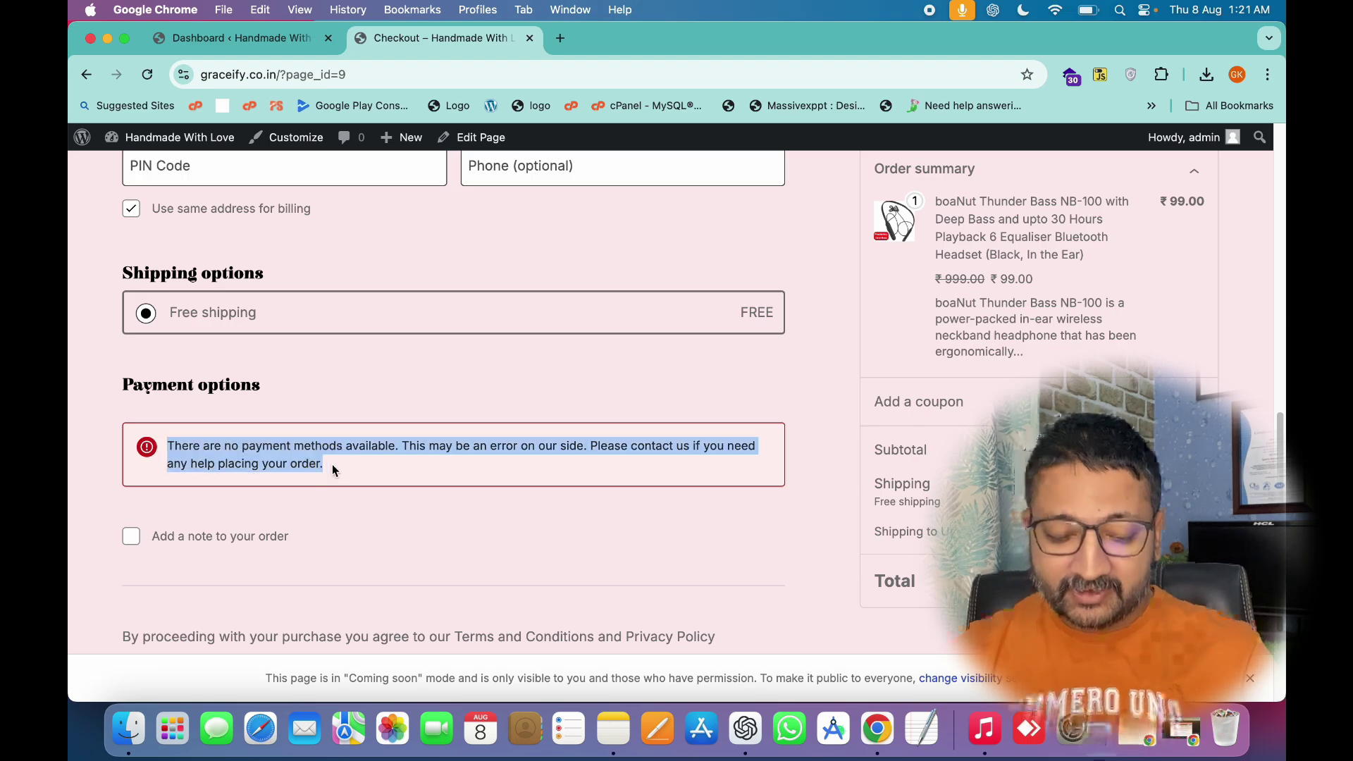
pyautogui.click(274, 42)
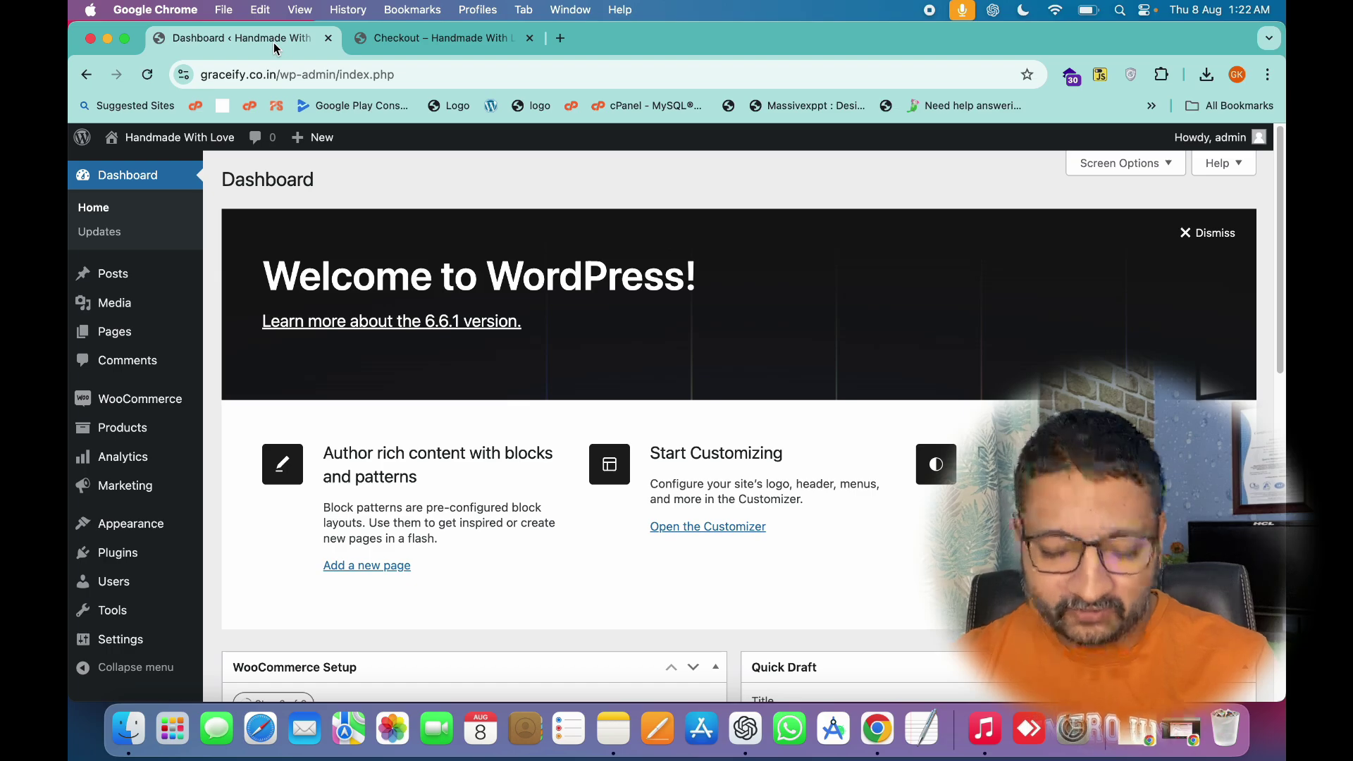
# Search Add New Plugin for UPI, then install and activate UPI QR Code Payment Gateway for WooCommerce.
pyautogui.moveTo(114, 561)
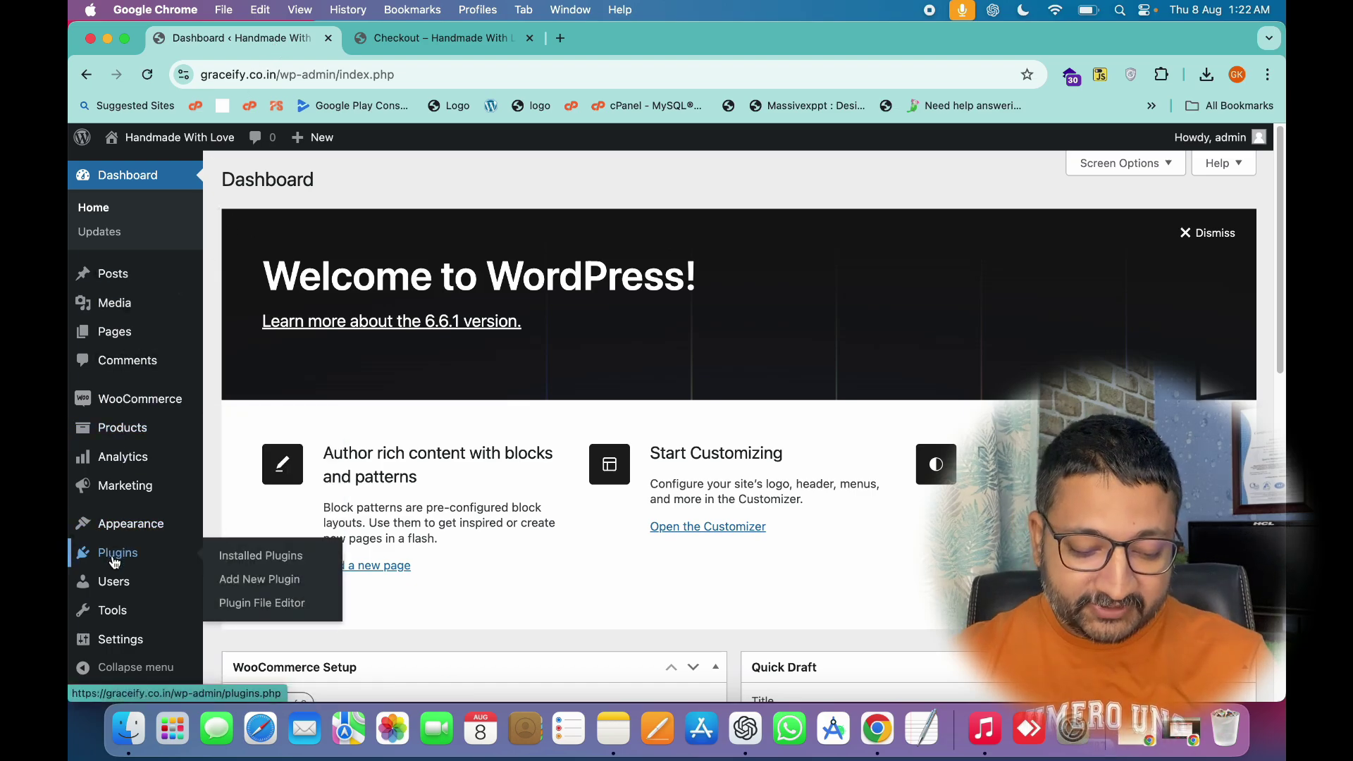
pyautogui.click(264, 587)
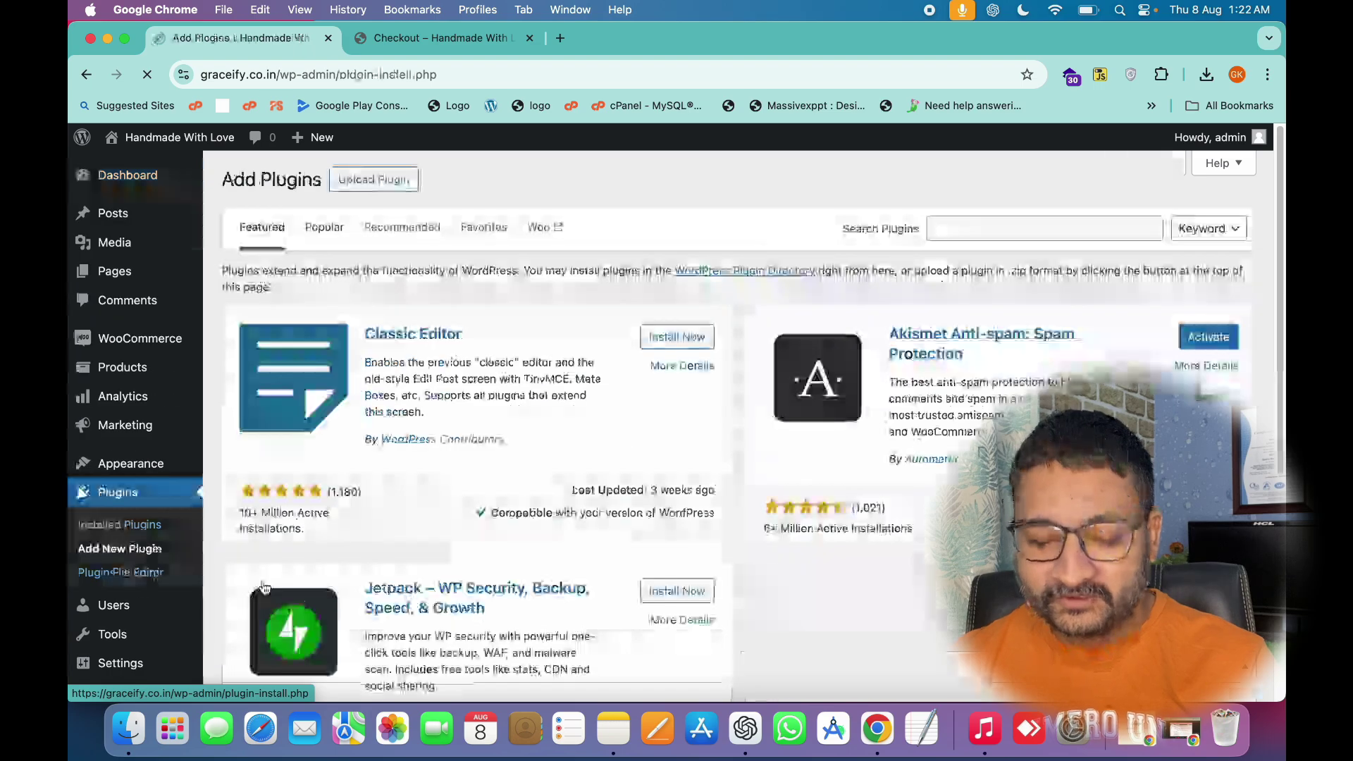
pyautogui.click(998, 225)
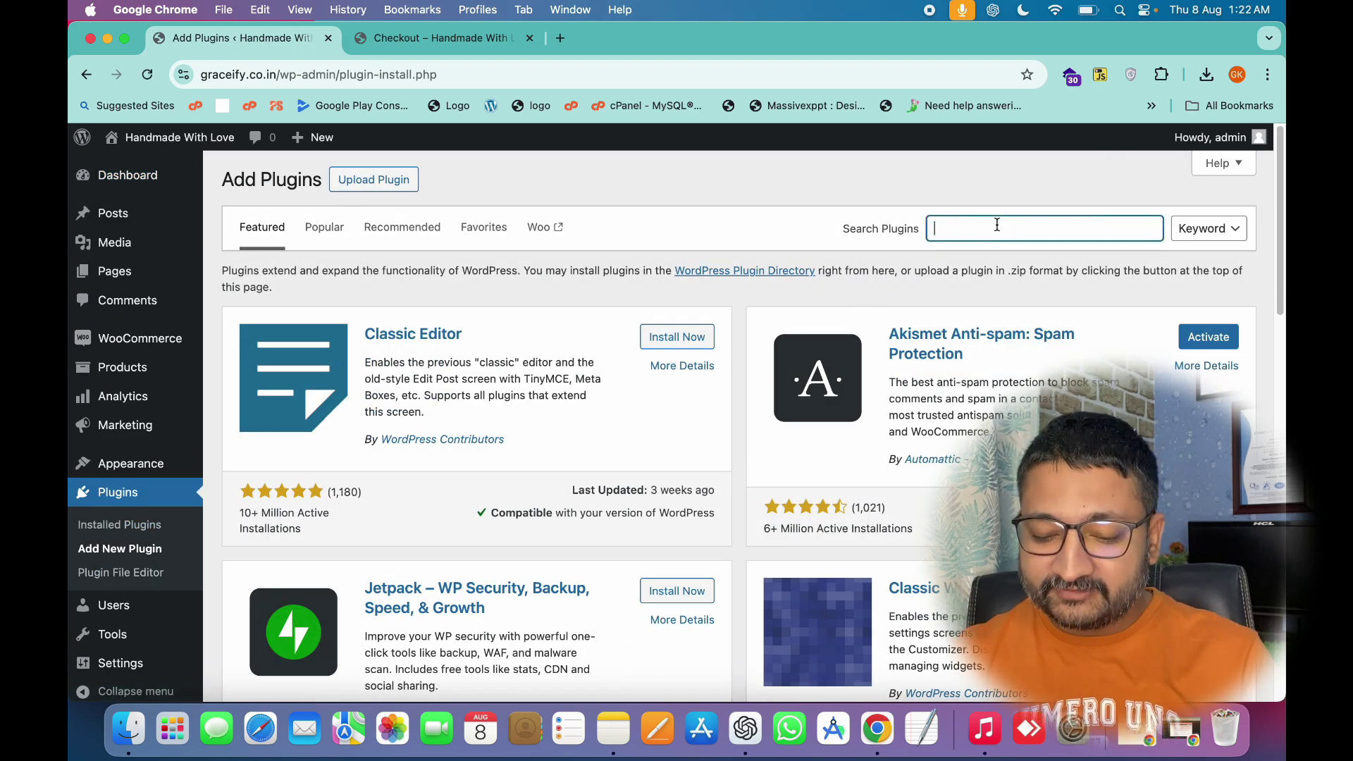
pyautogui.write('upl')
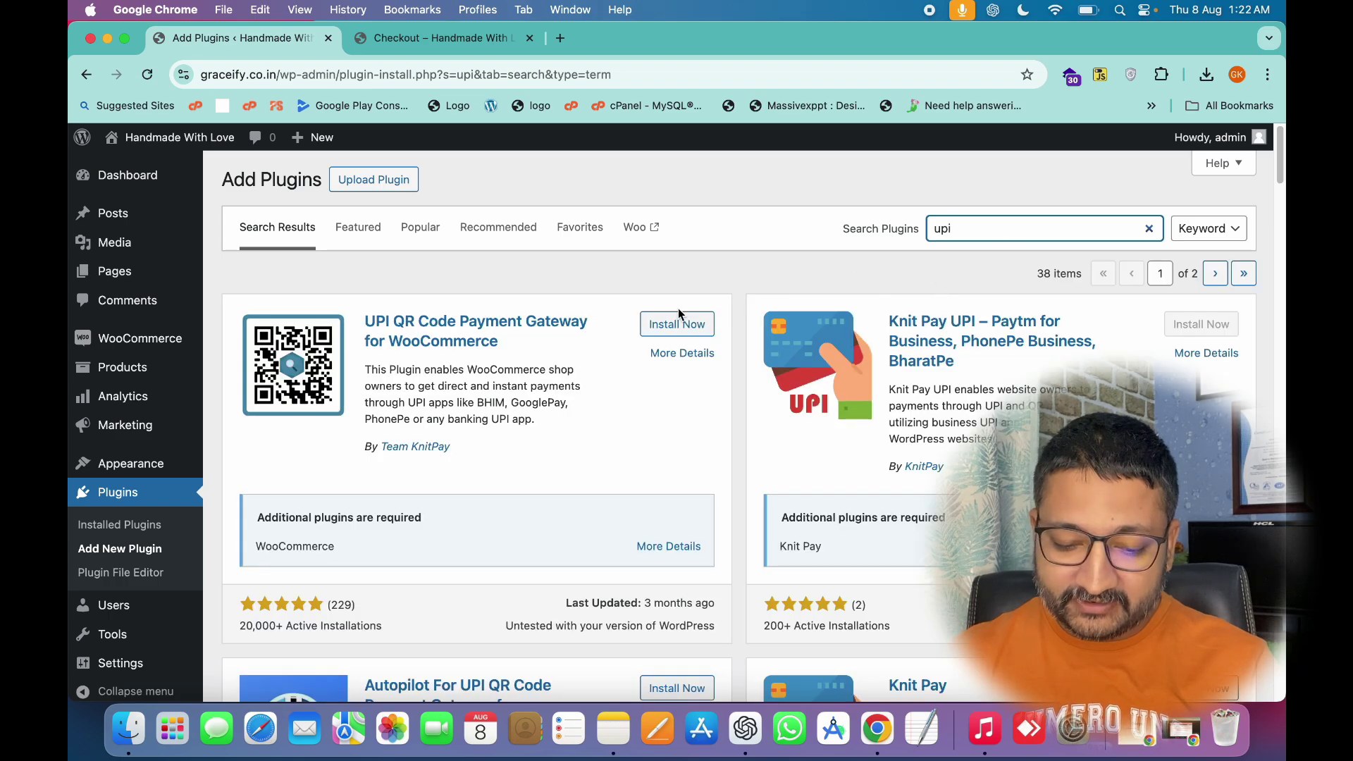
pyautogui.moveTo(356, 295); pyautogui.dragTo(489, 331)
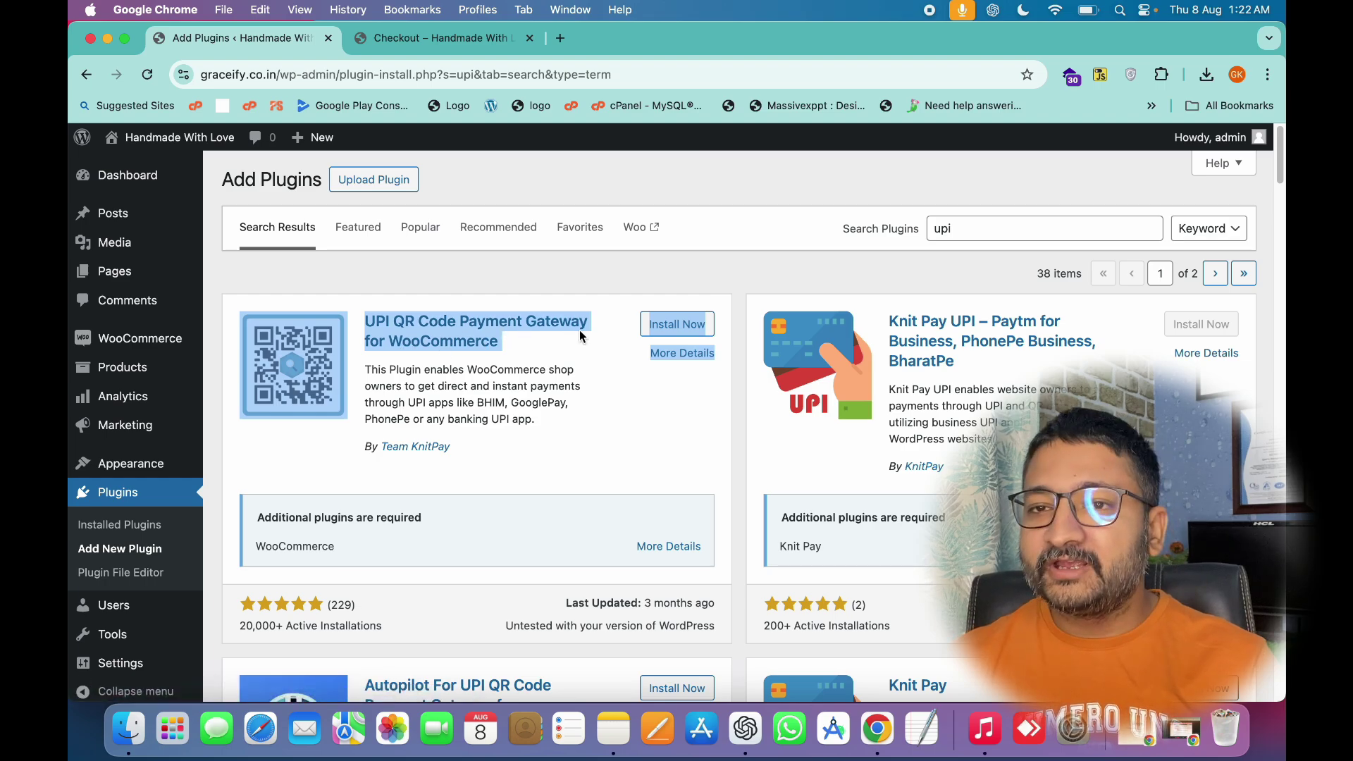
pyautogui.click(699, 332)
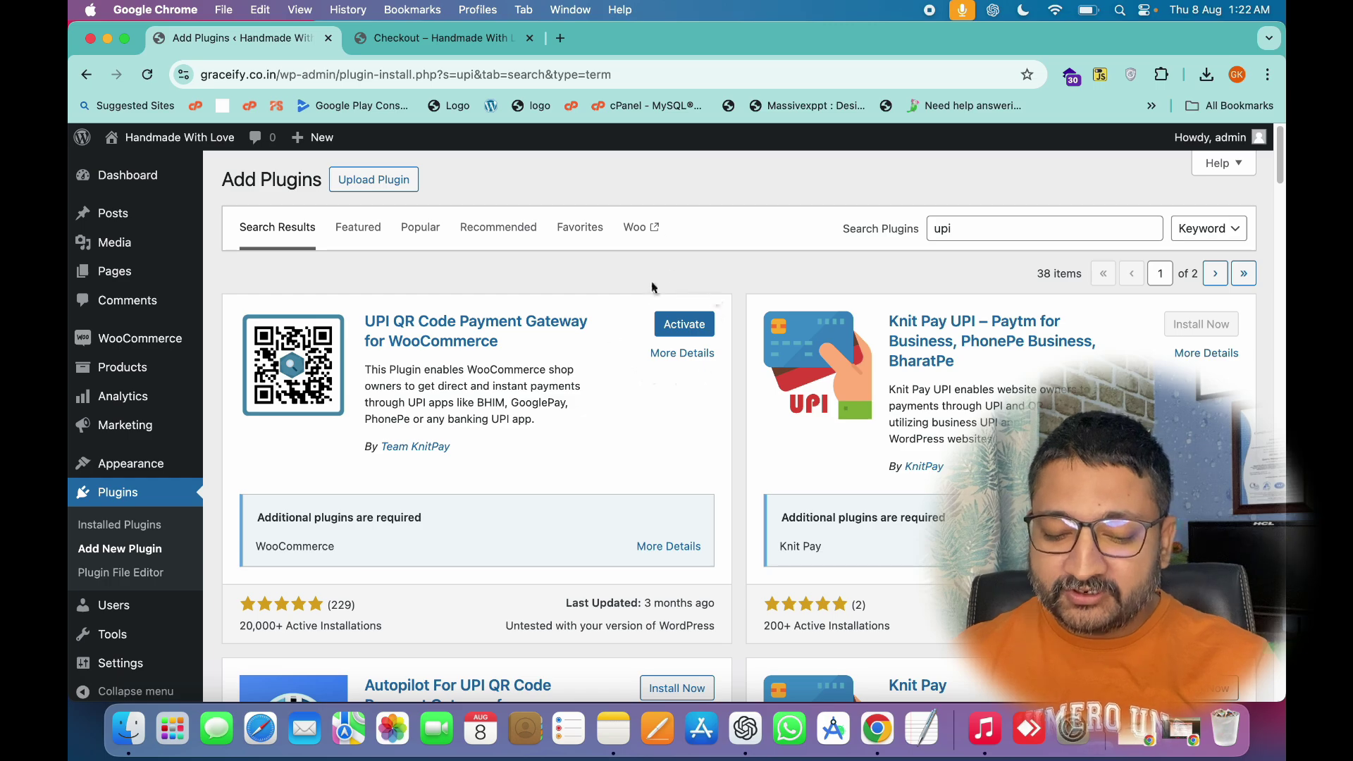
pyautogui.click(684, 324)
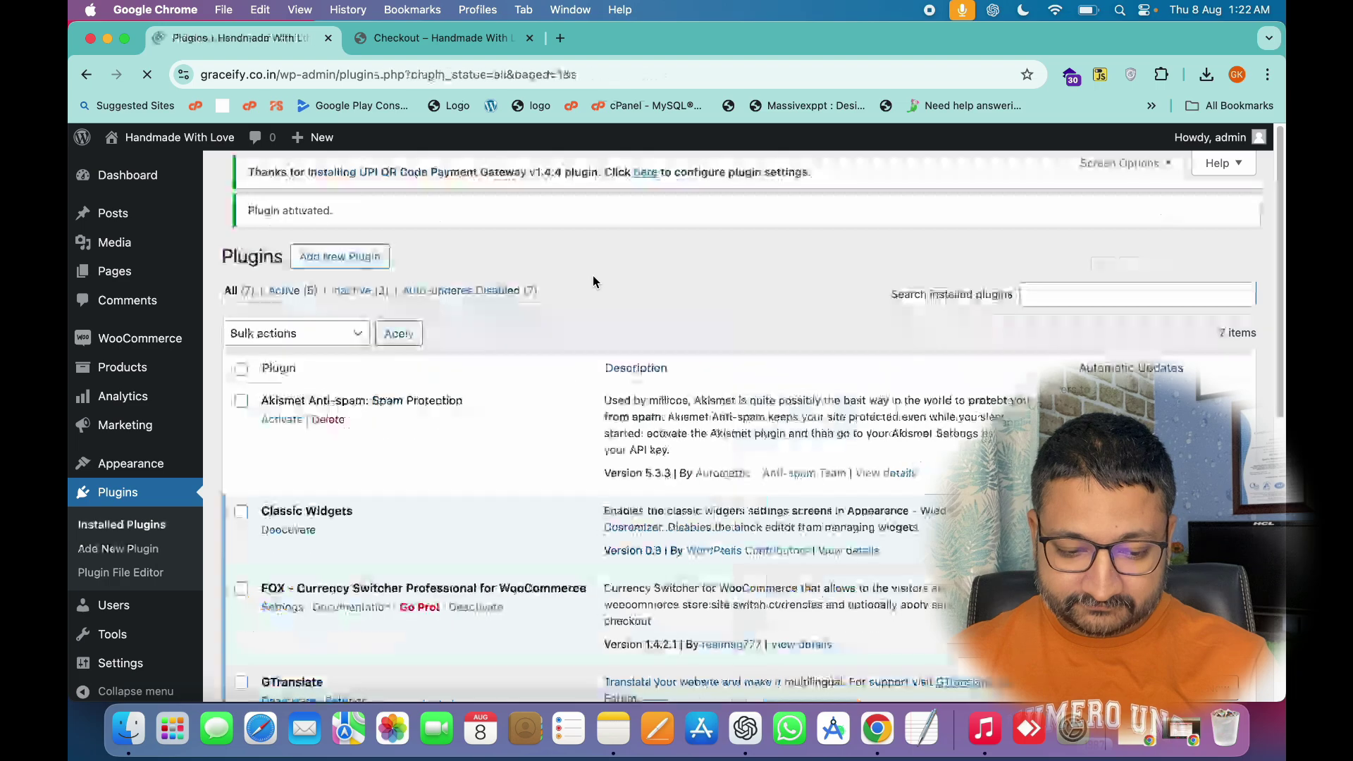
pyautogui.scroll(-7, 599, 296)
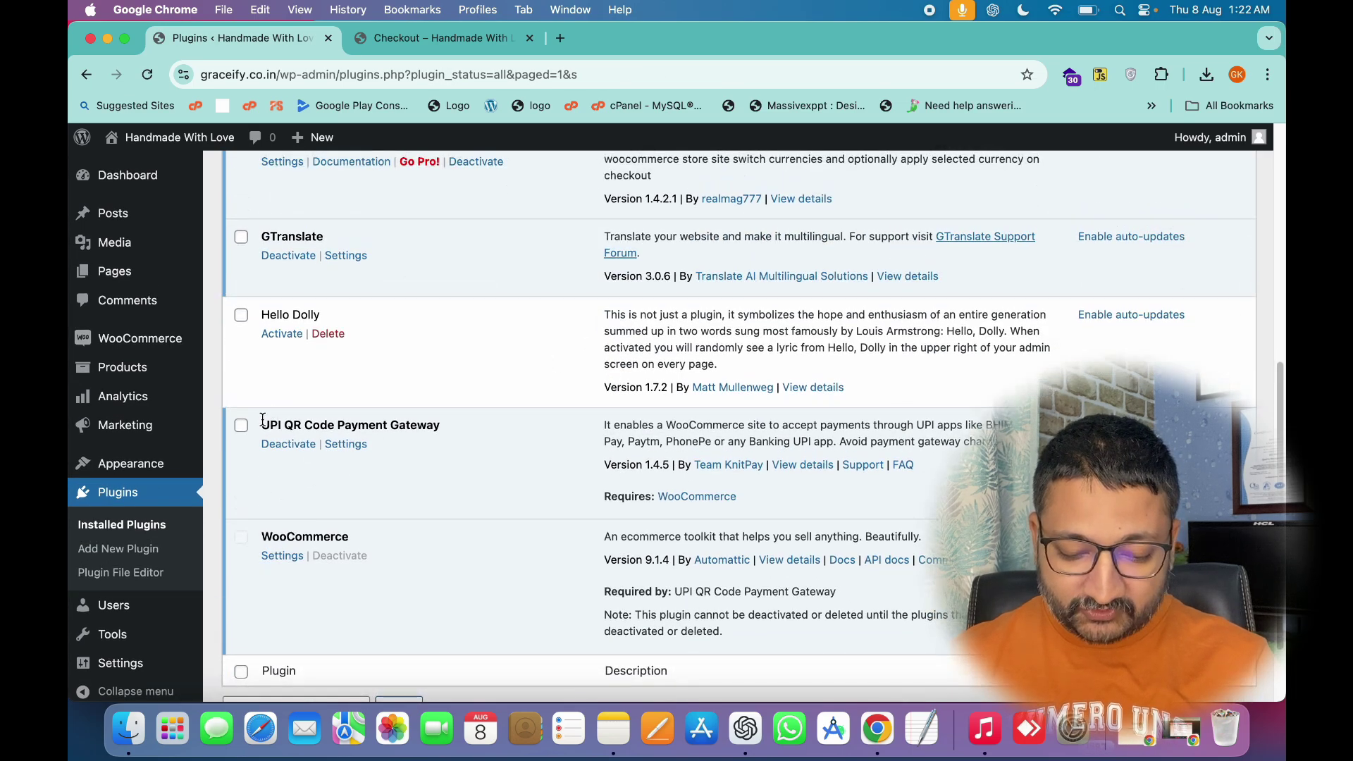
pyautogui.moveTo(261, 425); pyautogui.dragTo(450, 429)
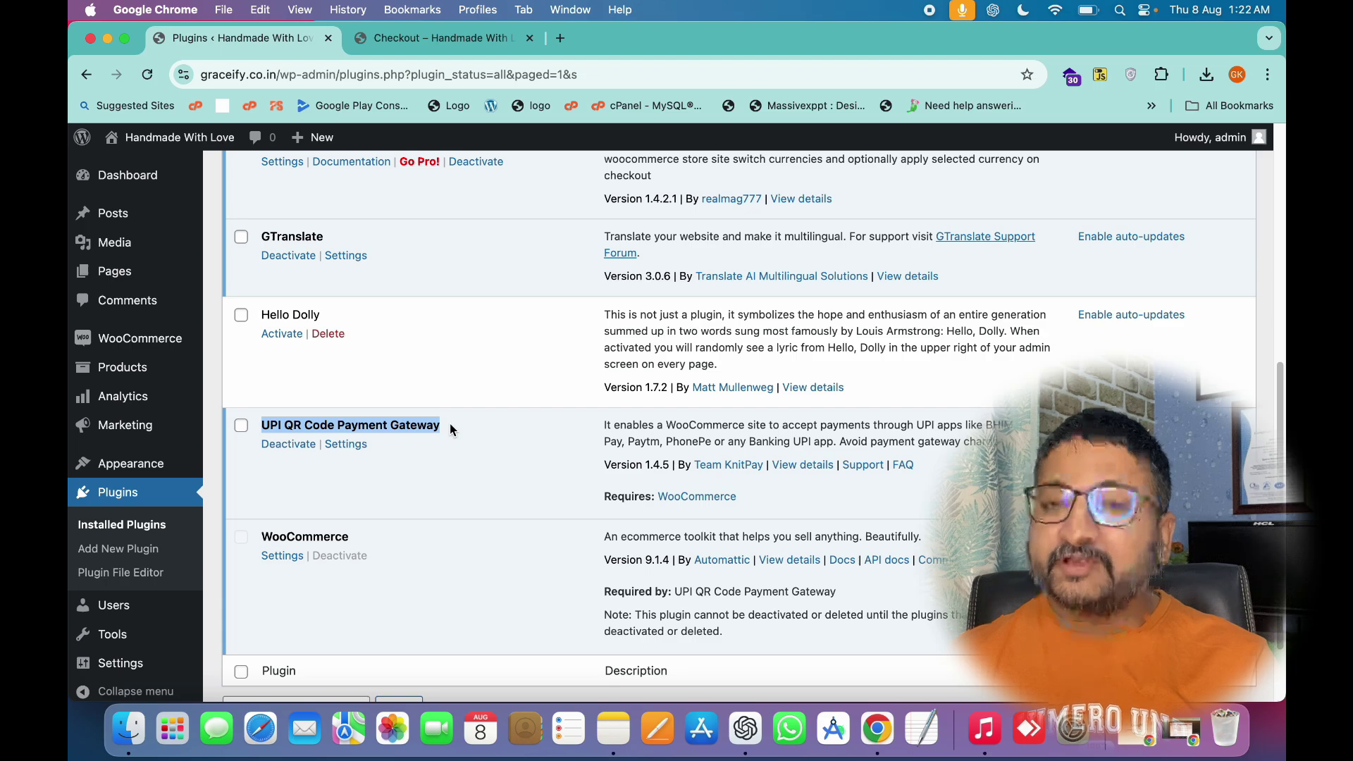
pyautogui.click(346, 444)
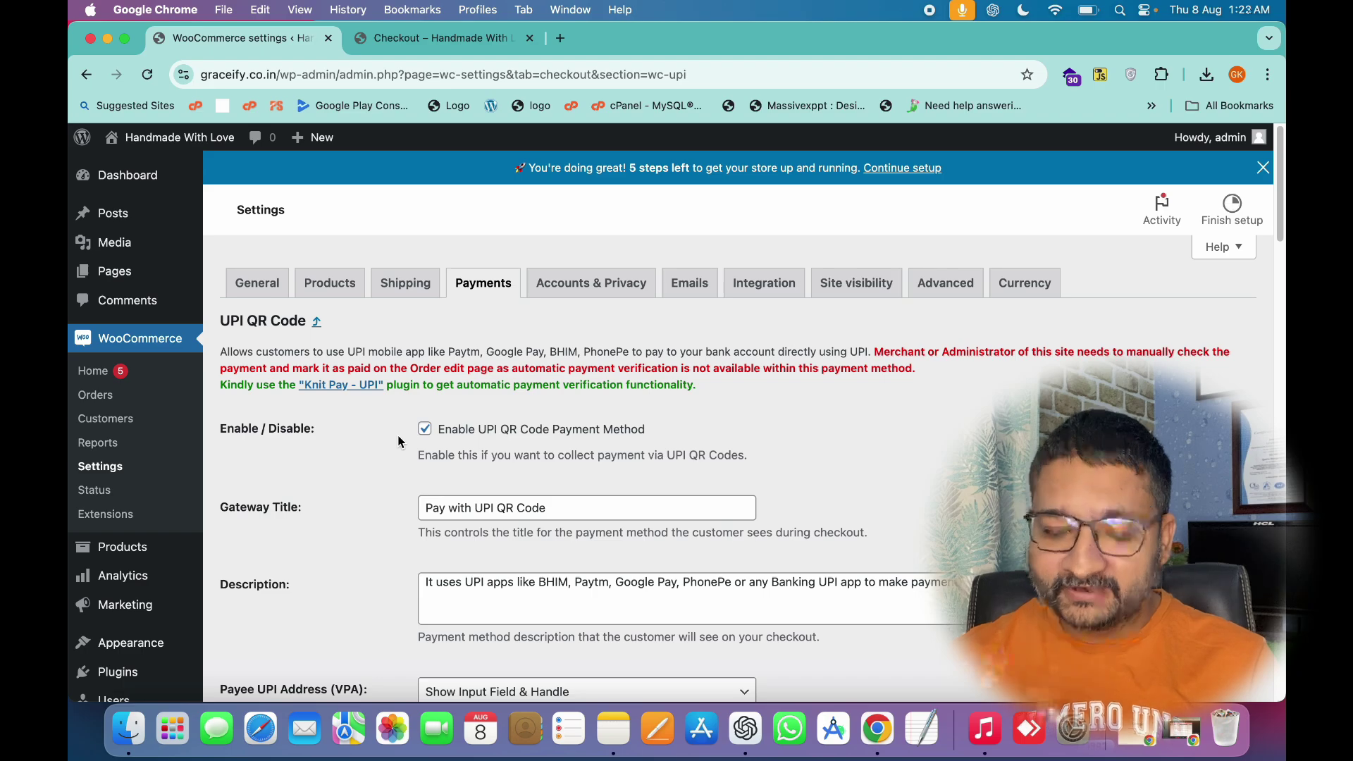
pyautogui.scroll(-5, 398, 438)
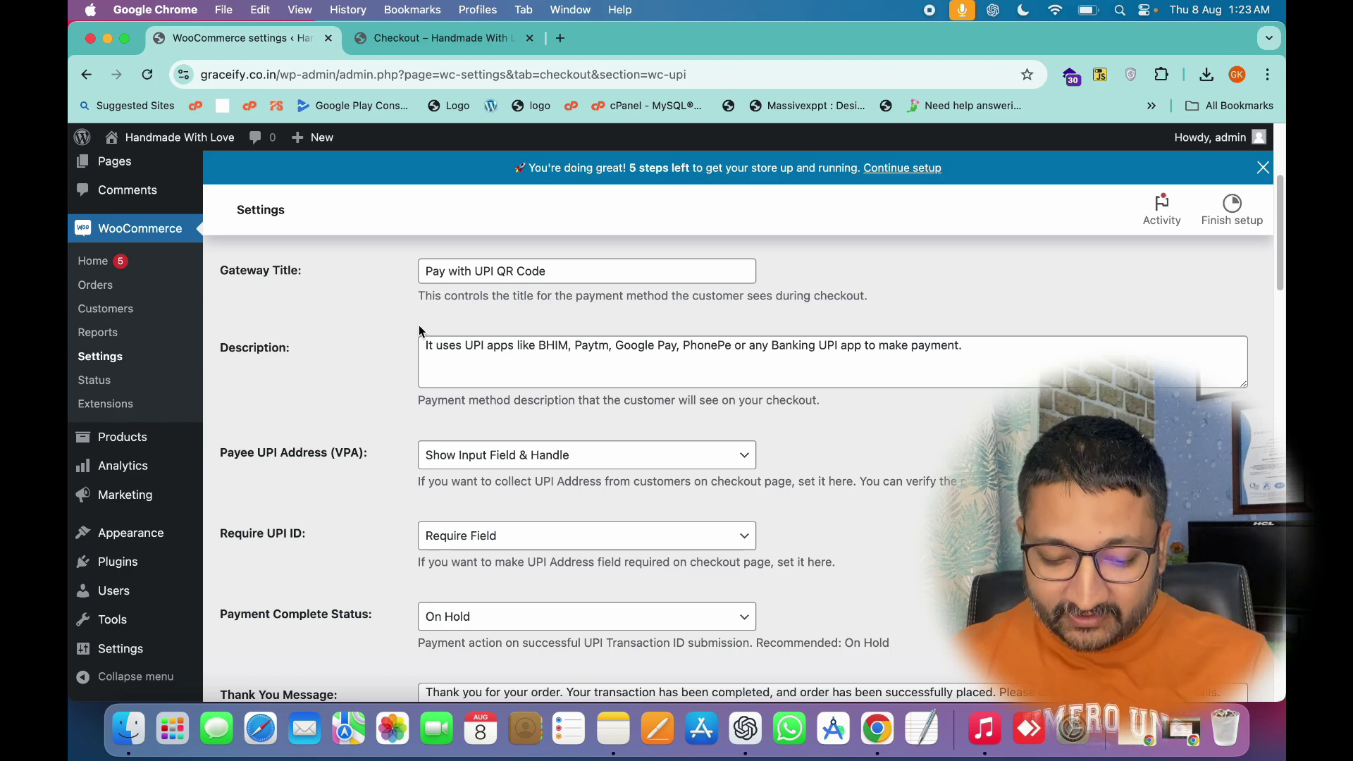
pyautogui.scroll(-1, 418, 328)
pyautogui.scroll(-3, 418, 327)
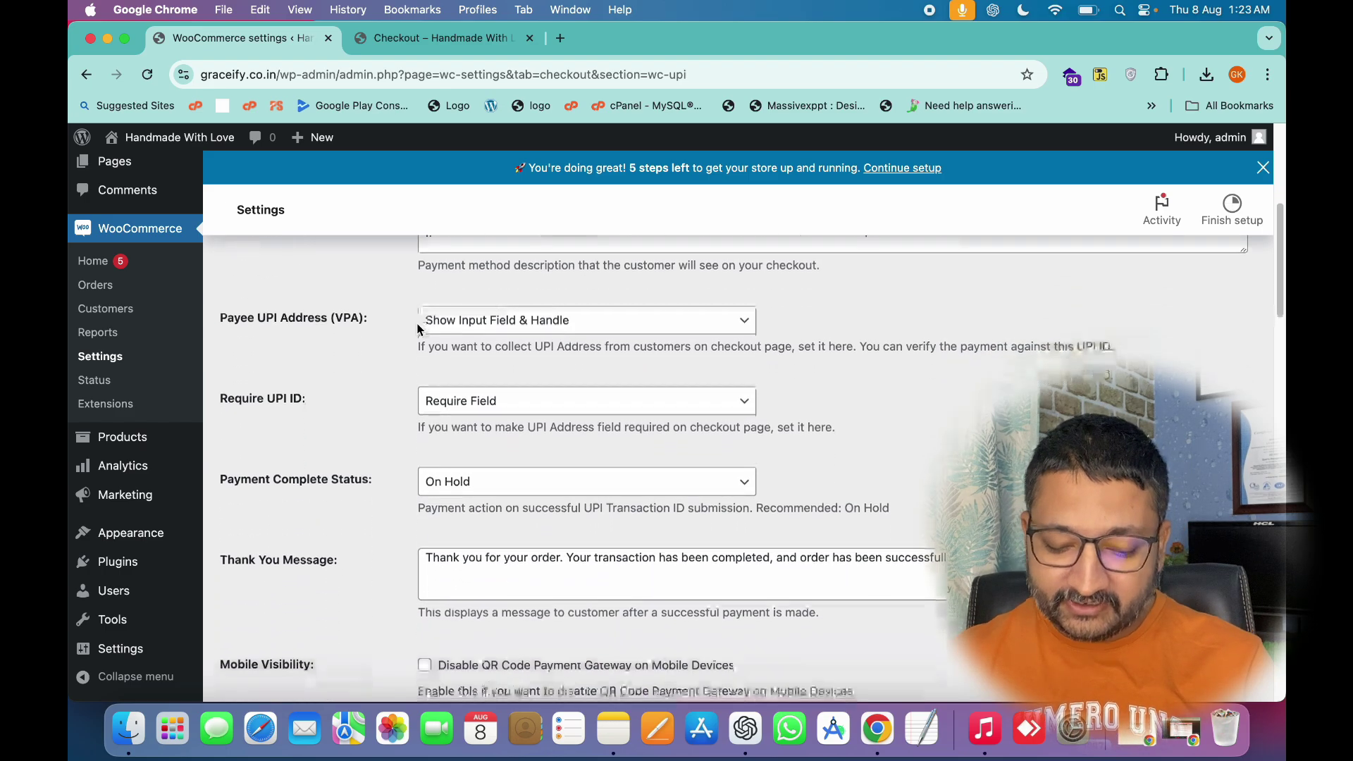
pyautogui.scroll(-1, 416, 329)
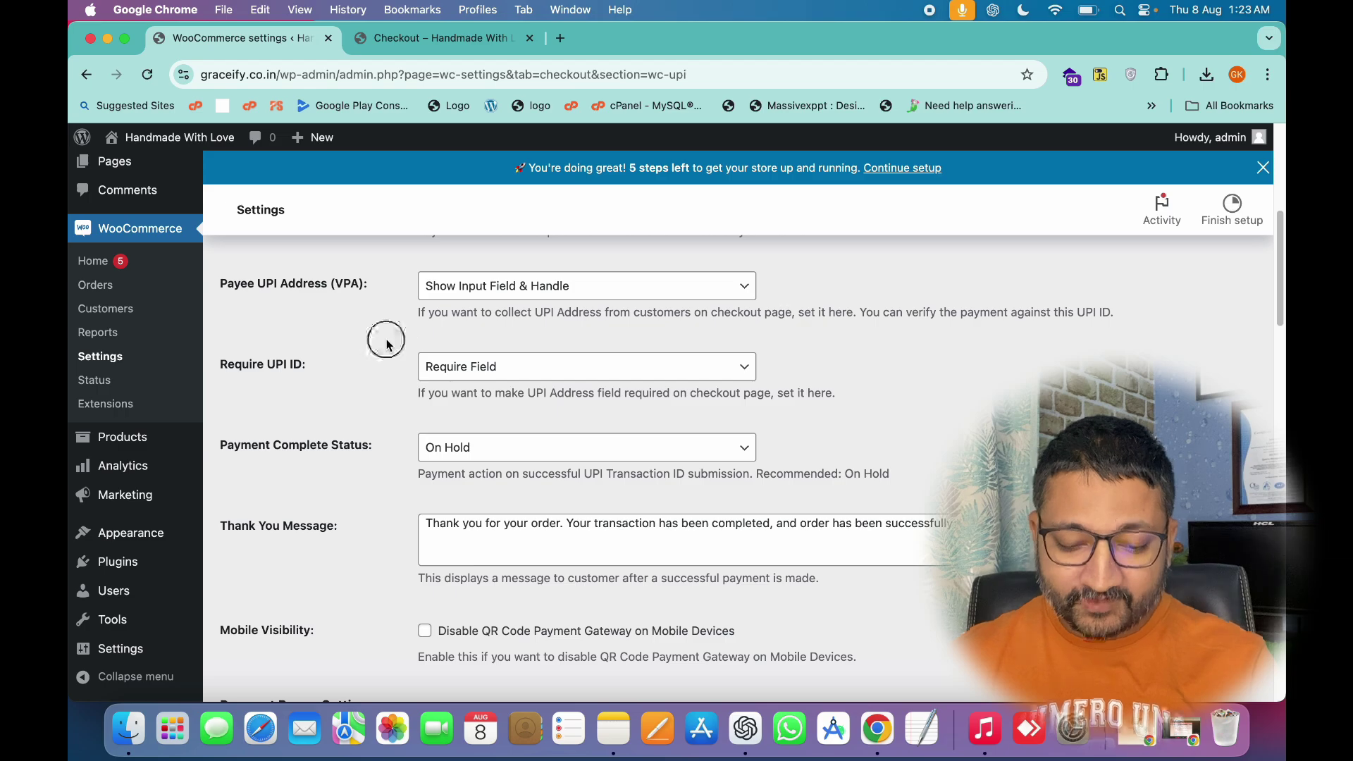
pyautogui.scroll(-1, 387, 342)
pyautogui.scroll(-13, 387, 345)
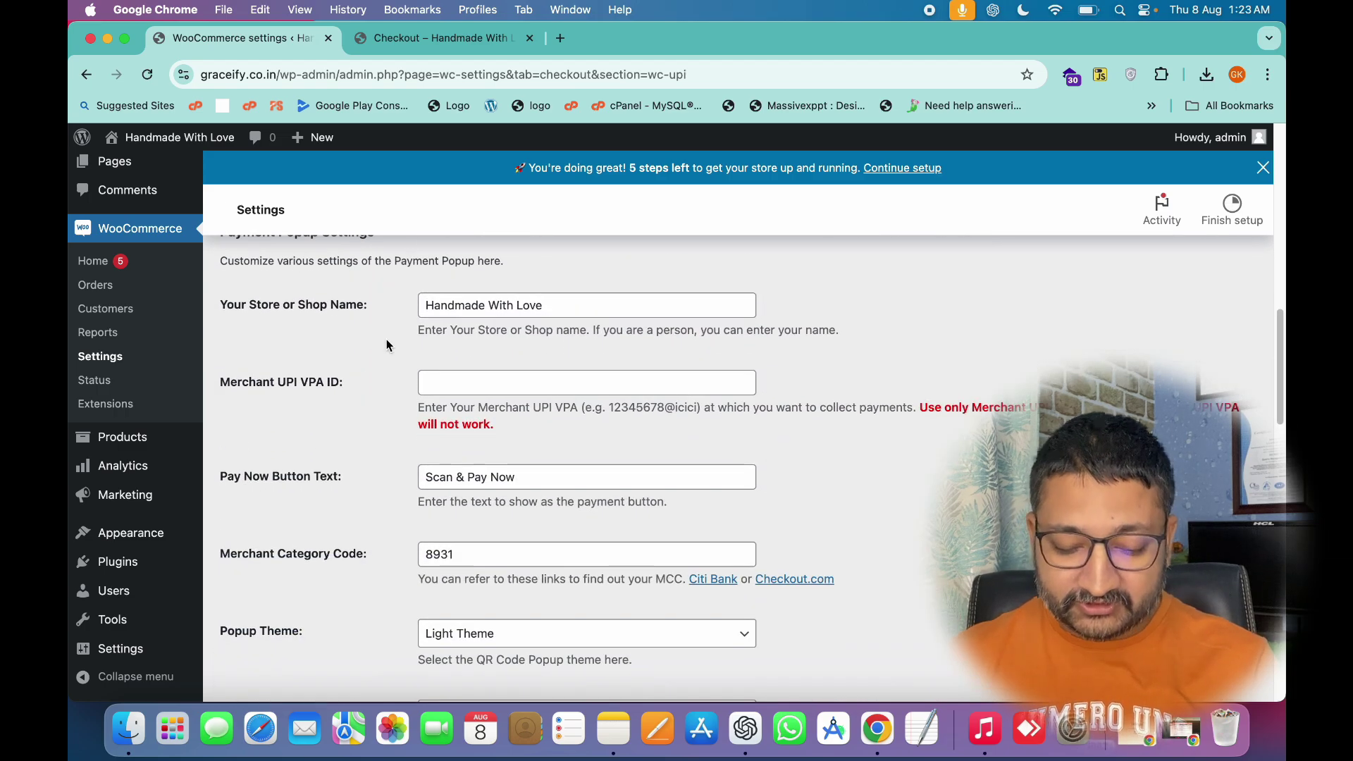
pyautogui.moveTo(279, 384); pyautogui.dragTo(335, 386)
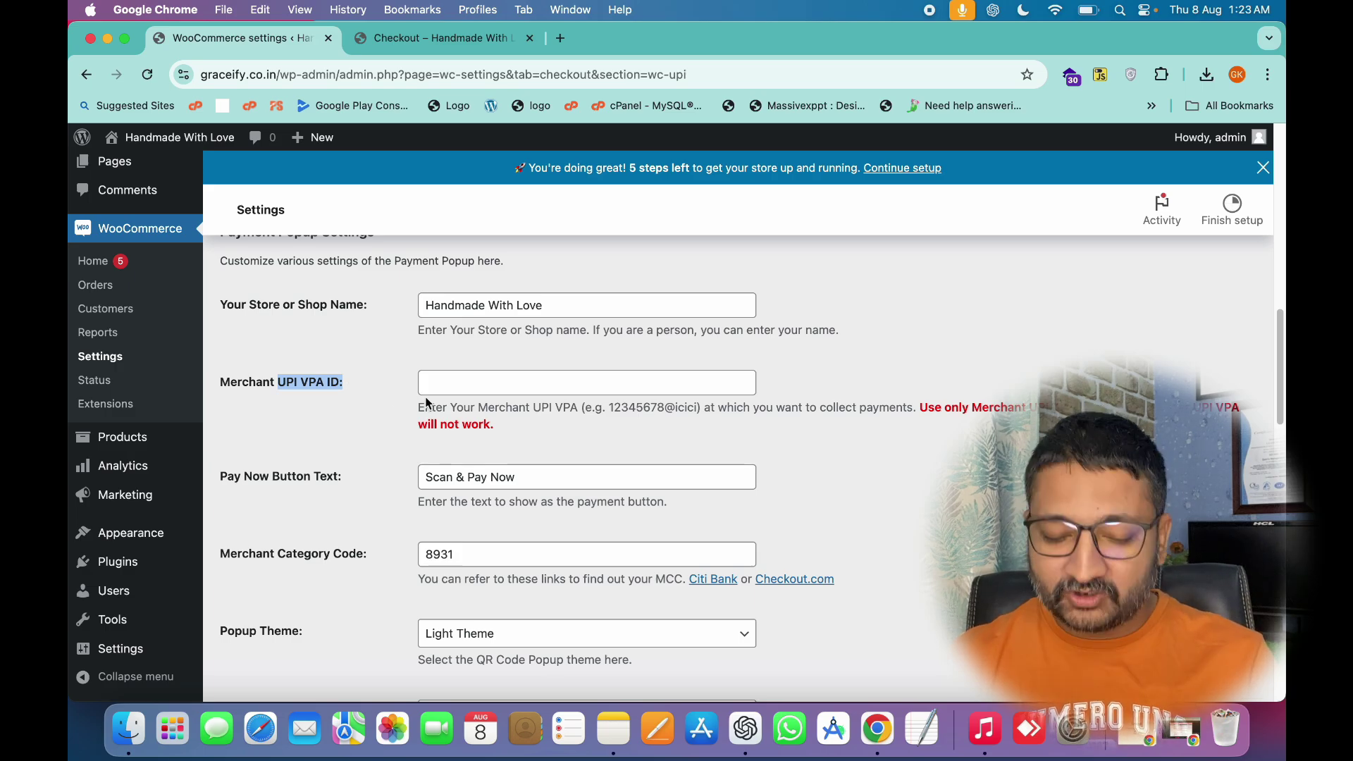
# Type a trial entry into the Merchant UPI VPA ID field, correcting a typo.
pyautogui.click(467, 384)
pyautogui.write('lease')
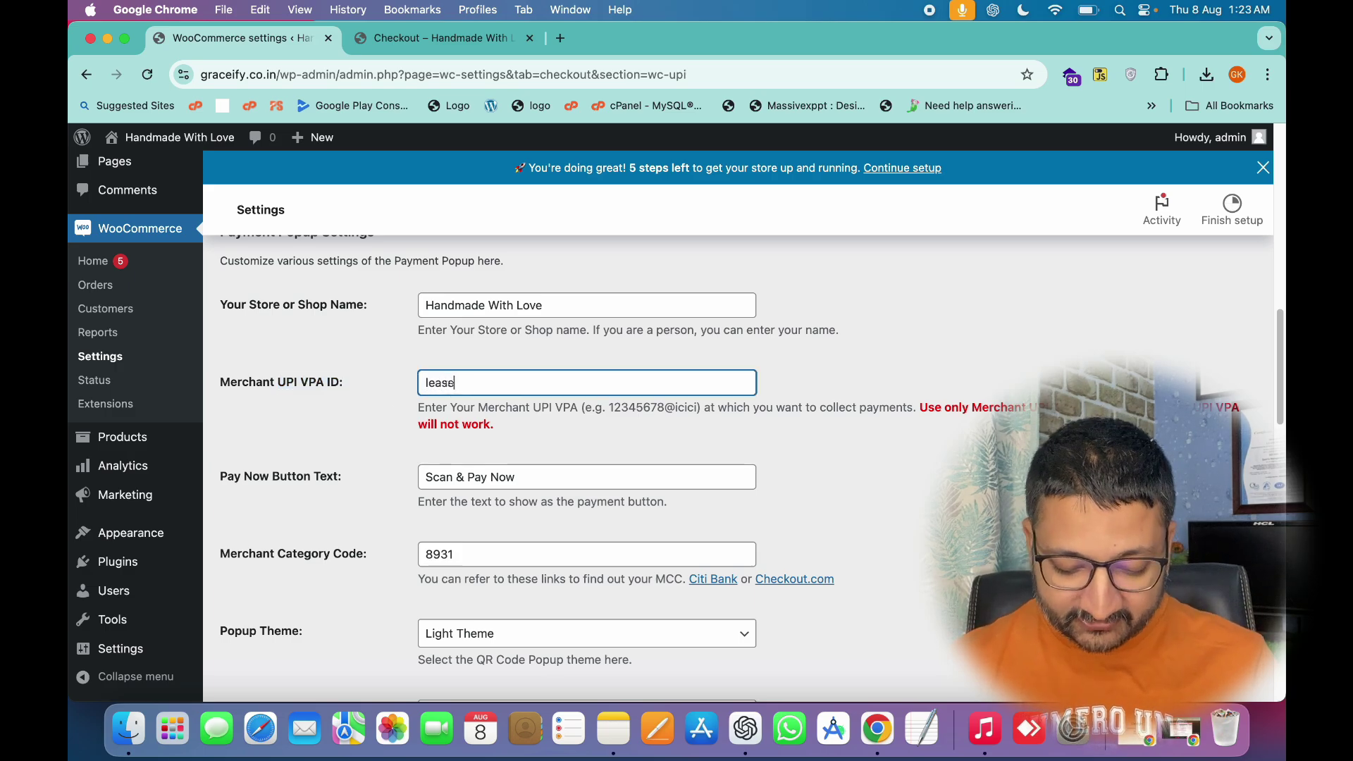
pyautogui.press('BackSpace')
pyautogui.press('BackSpace')
pyautogui.write('rn')
pyautogui.scroll(-10, 299, 433)
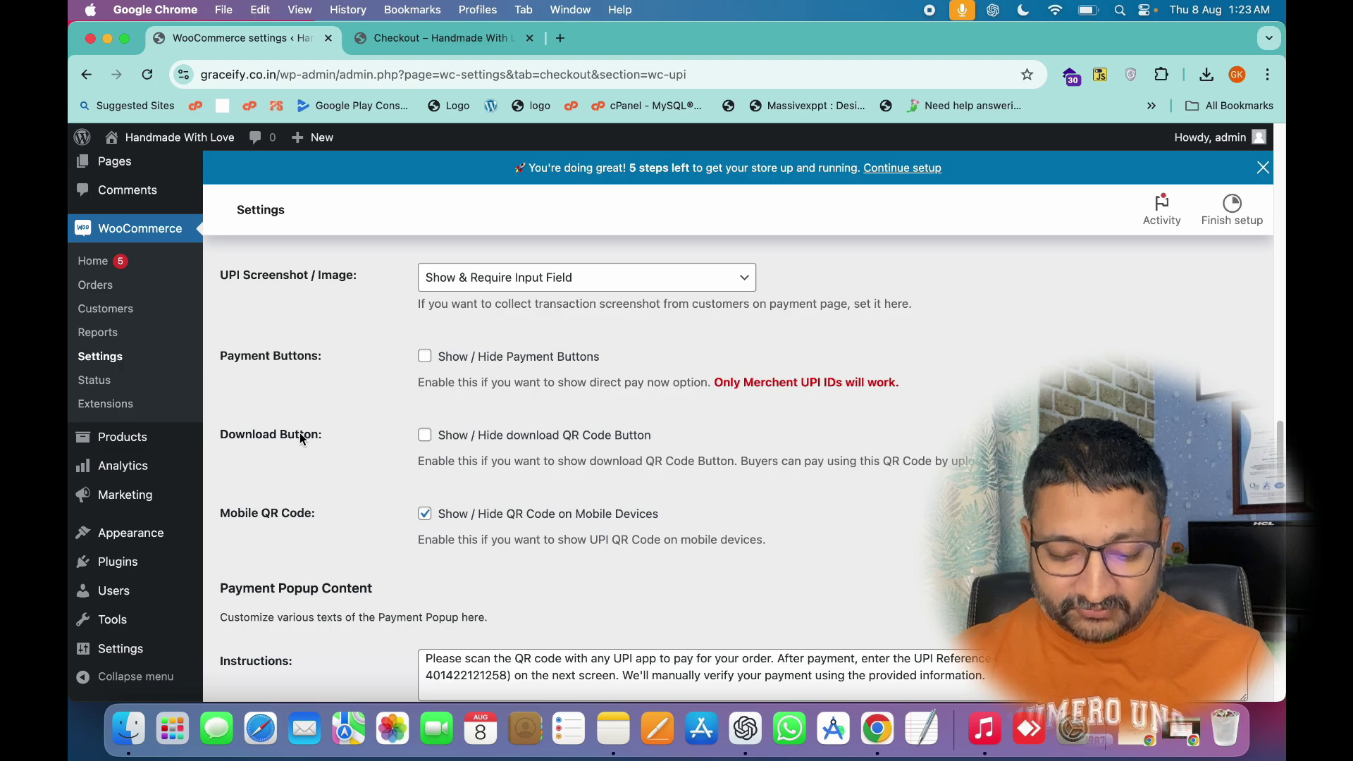
# Enable the Payment Buttons and Download QR Code button options, then save the UPI gateway settings.
pyautogui.click(425, 365)
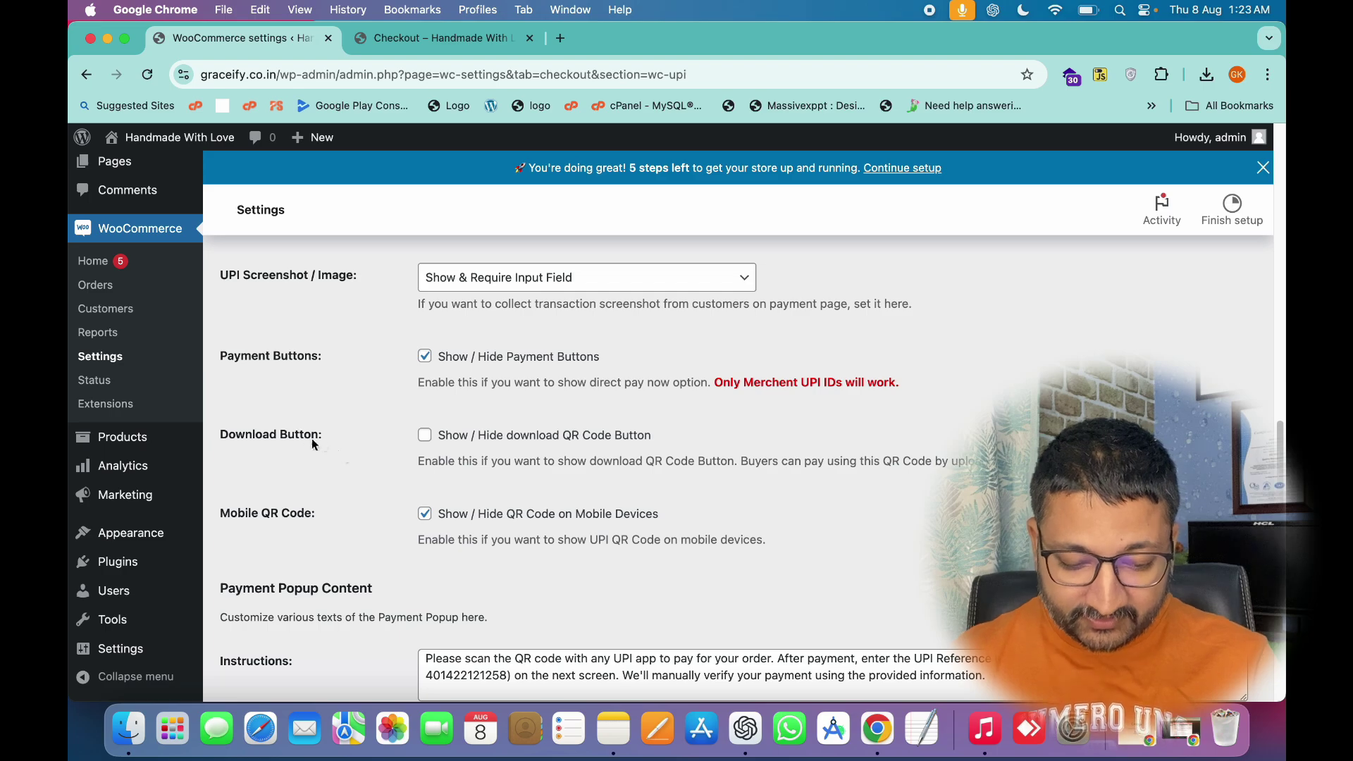
pyautogui.click(450, 437)
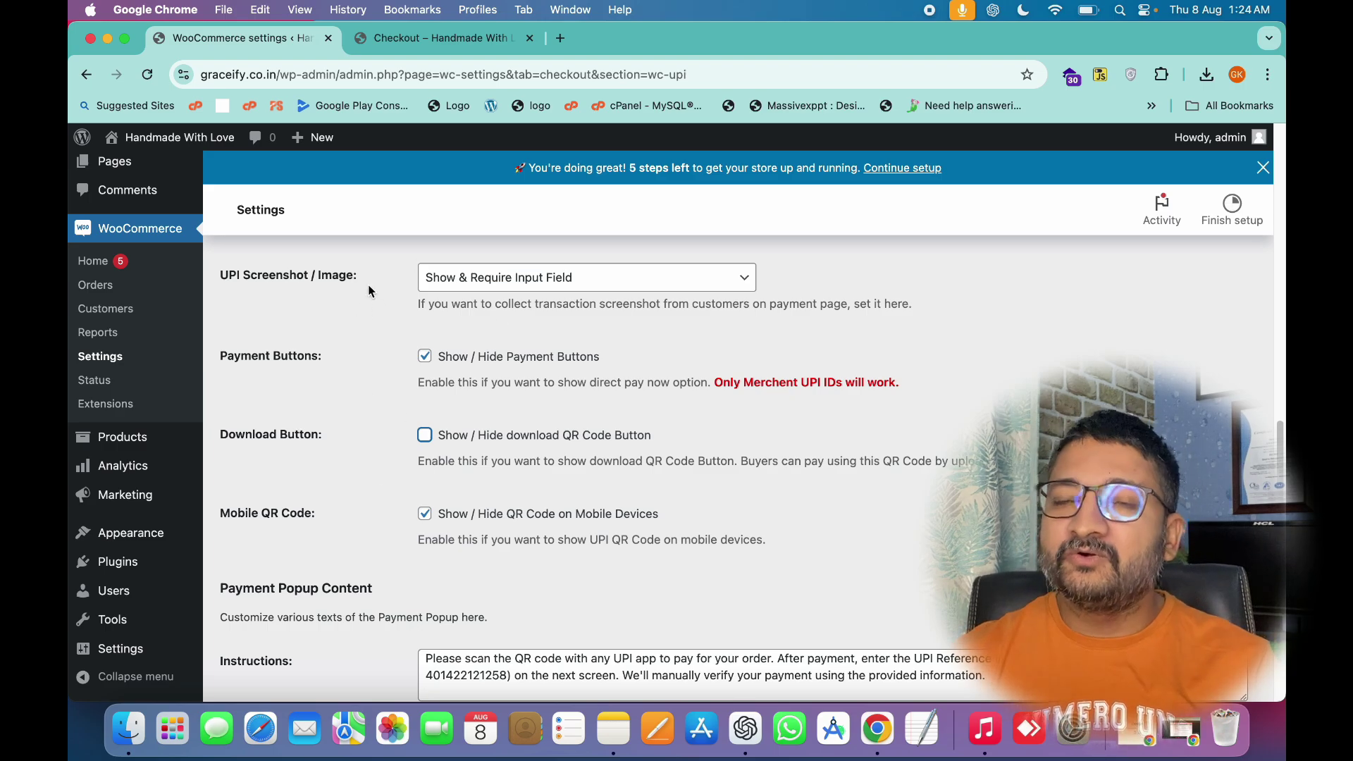
pyautogui.click(424, 435)
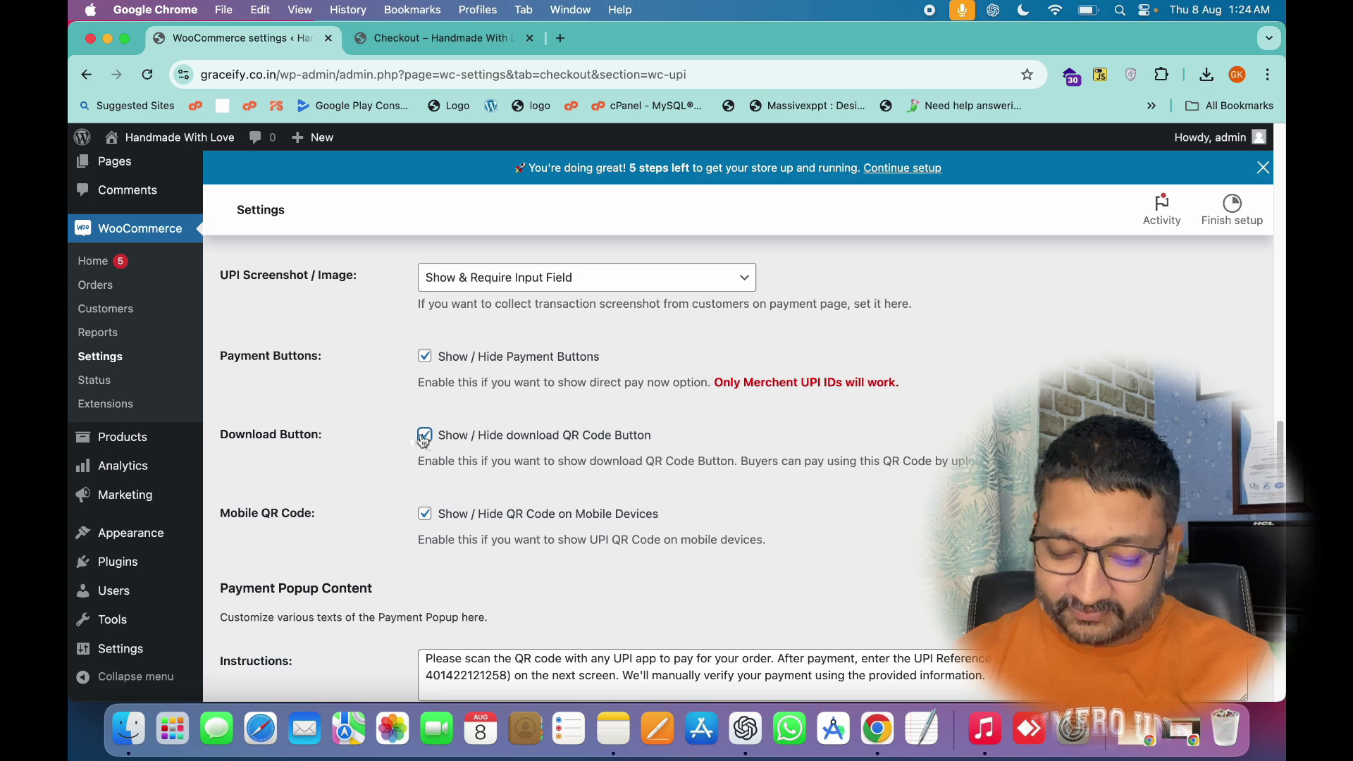
pyautogui.scroll(-10, 363, 471)
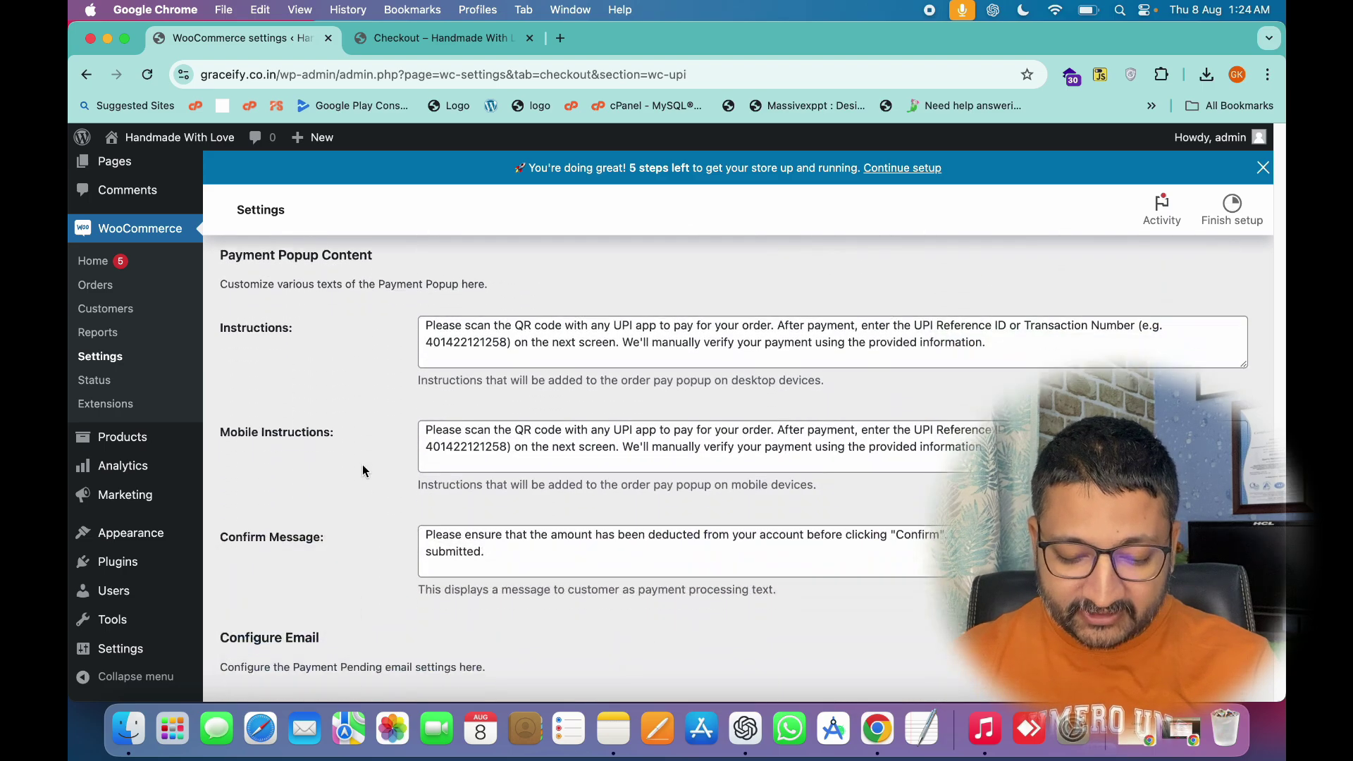
pyautogui.scroll(-4, 363, 465)
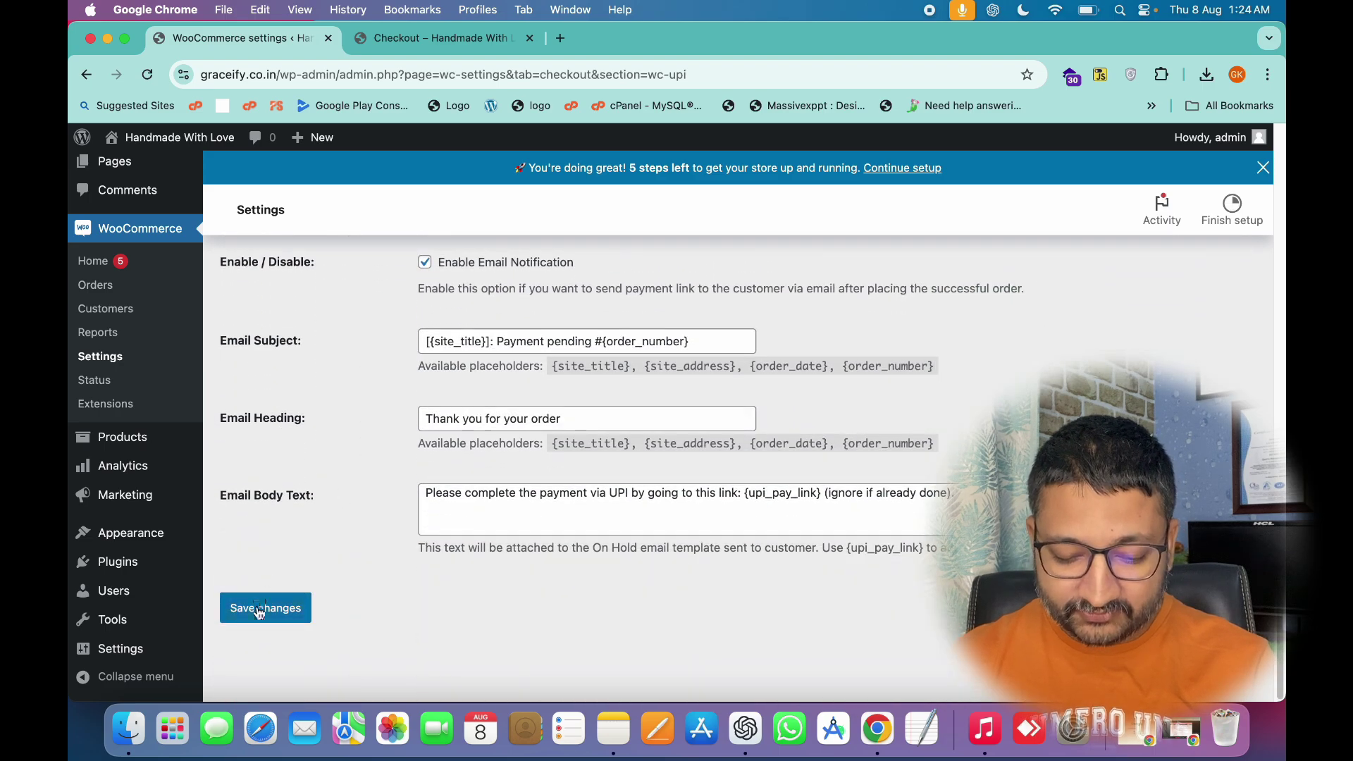
pyautogui.click(259, 610)
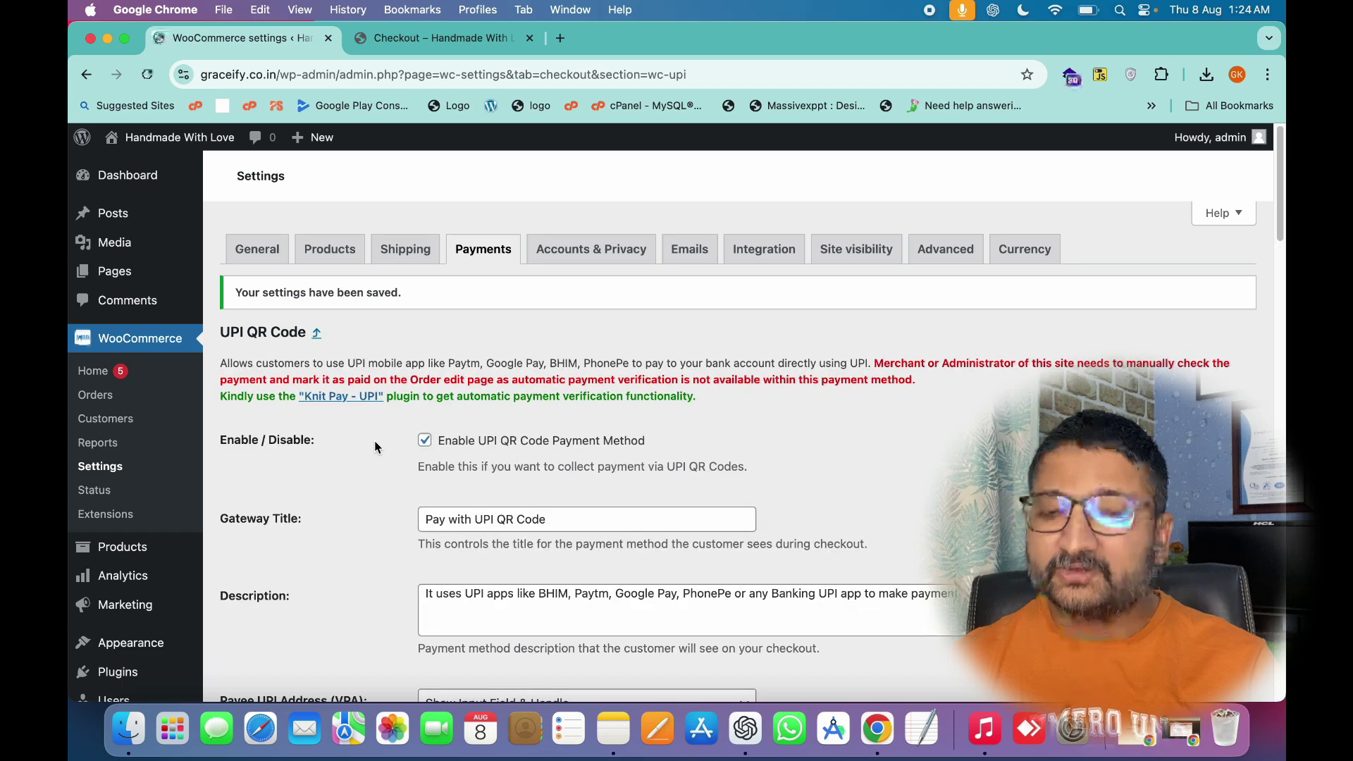
# Reload the store checkout to show Pay with UPI QR Code and open the UPI bank-handle list.
pyautogui.click(441, 38)
pyautogui.click(147, 75)
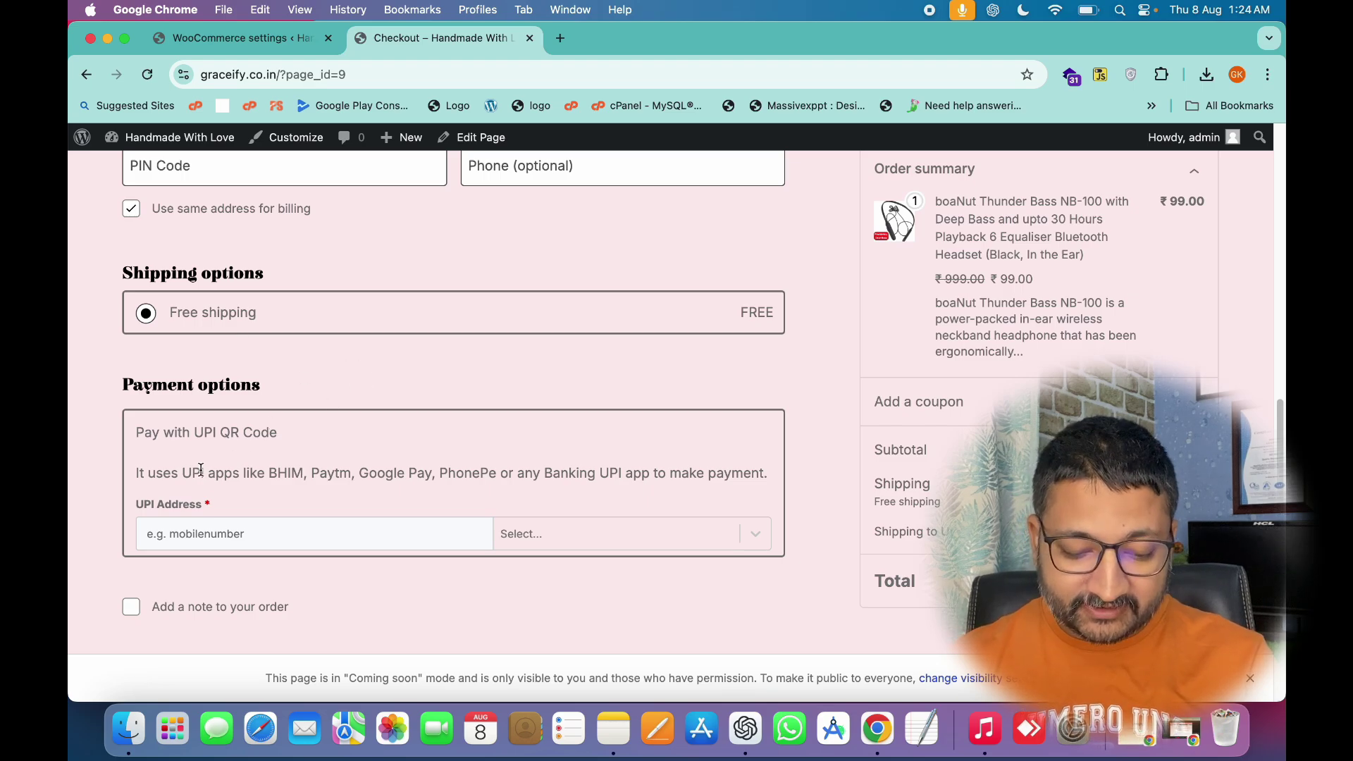
pyautogui.moveTo(136, 432); pyautogui.dragTo(304, 439)
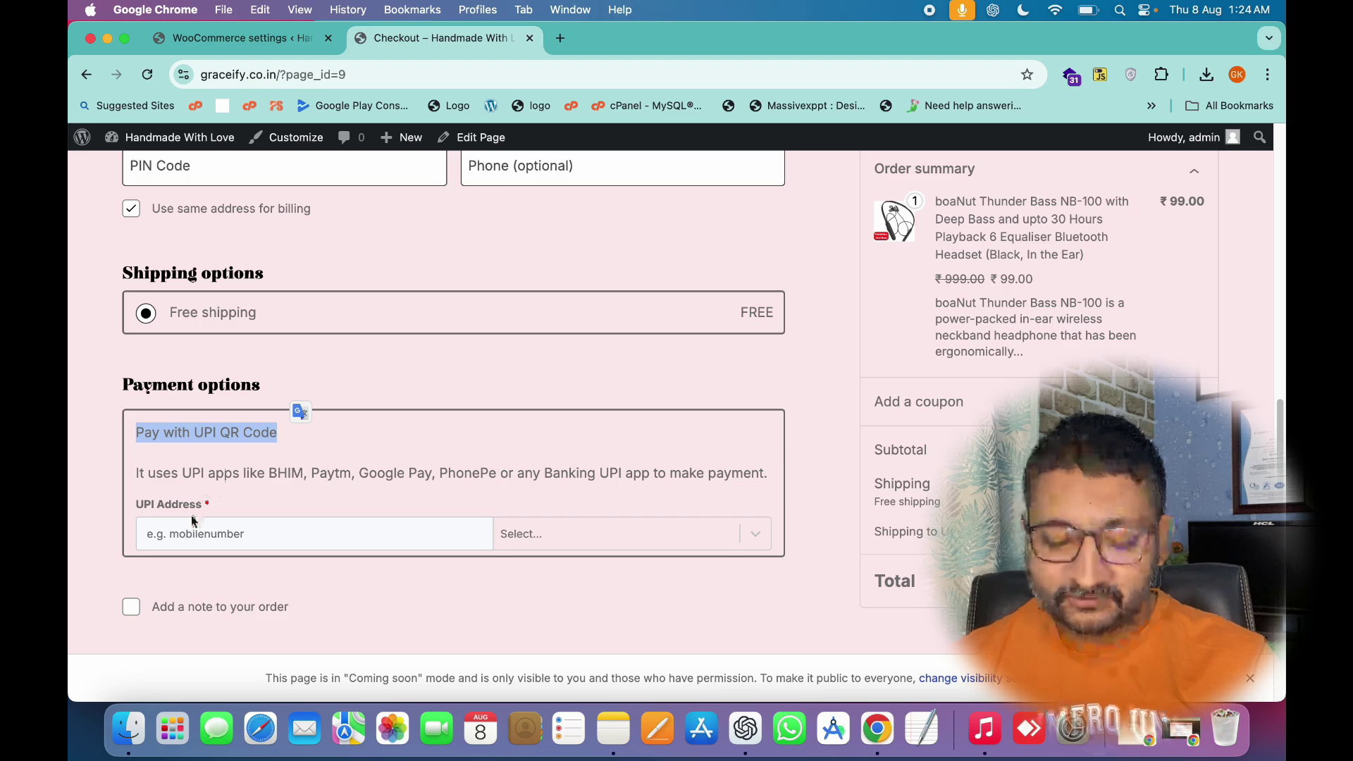
pyautogui.moveTo(136, 471); pyautogui.dragTo(738, 495)
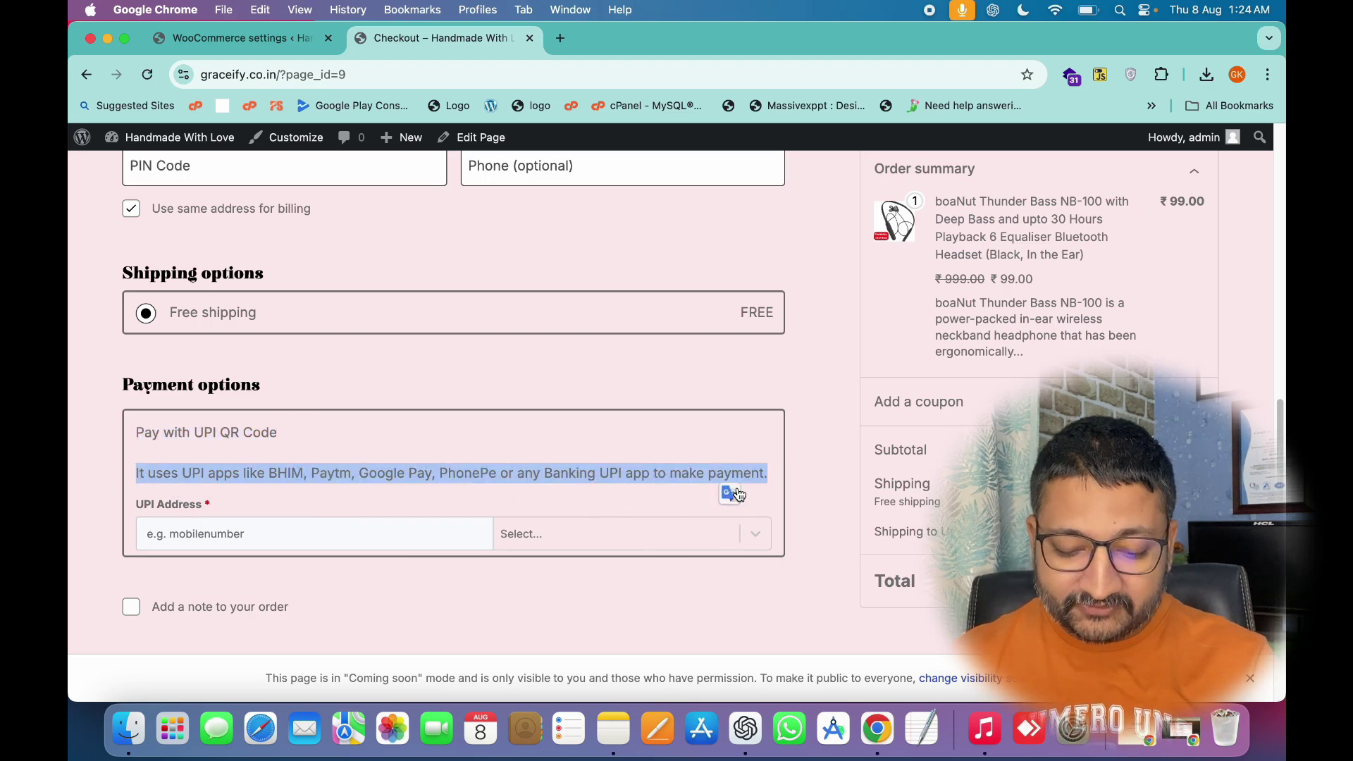
pyautogui.click(571, 536)
pyautogui.scroll(-3, 571, 543)
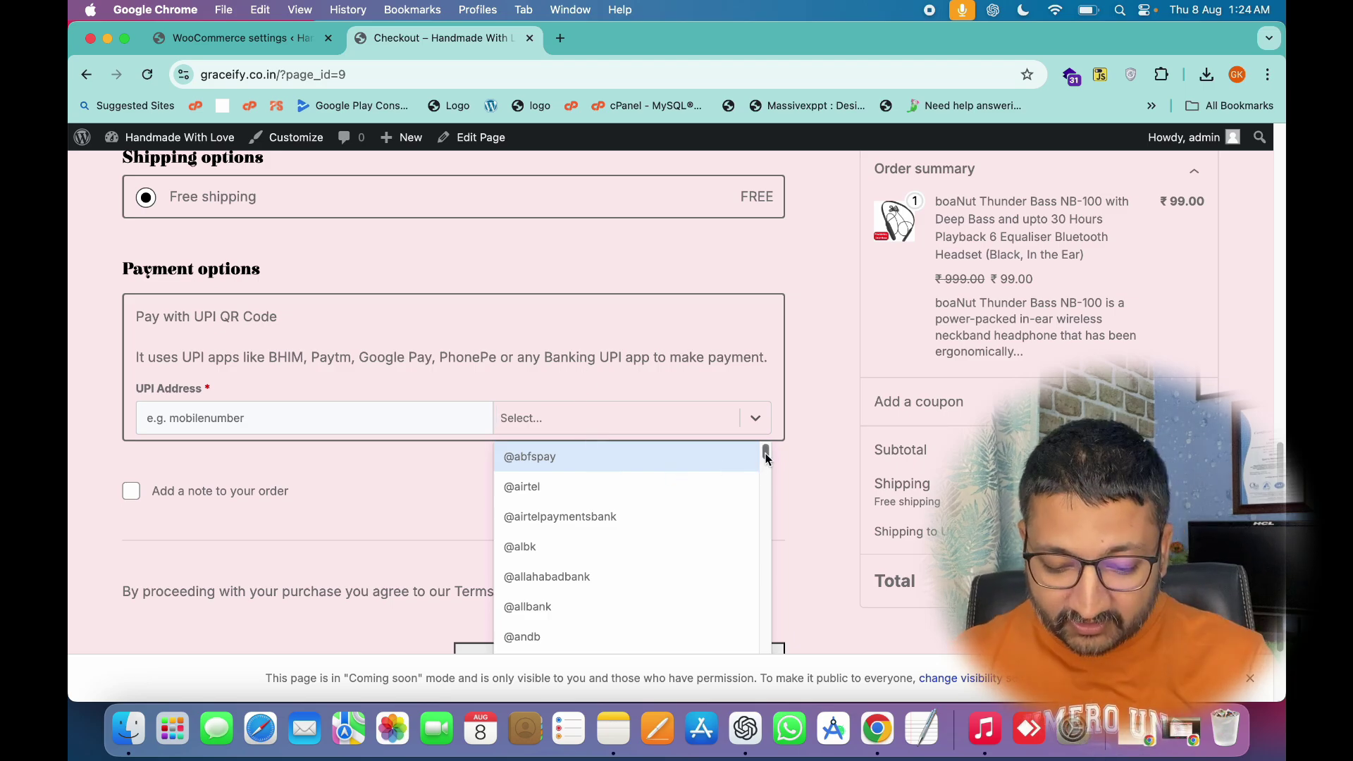
pyautogui.write('hd')
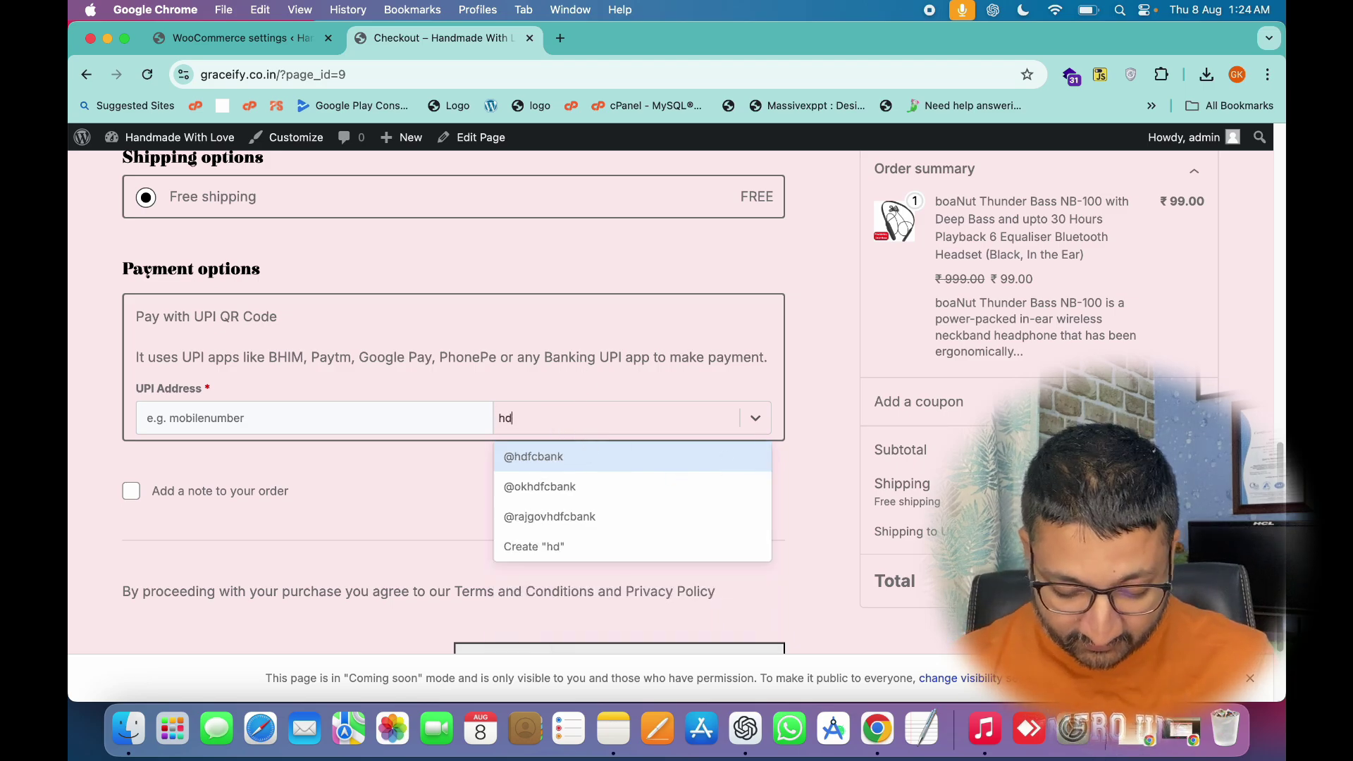
pyautogui.click(572, 454)
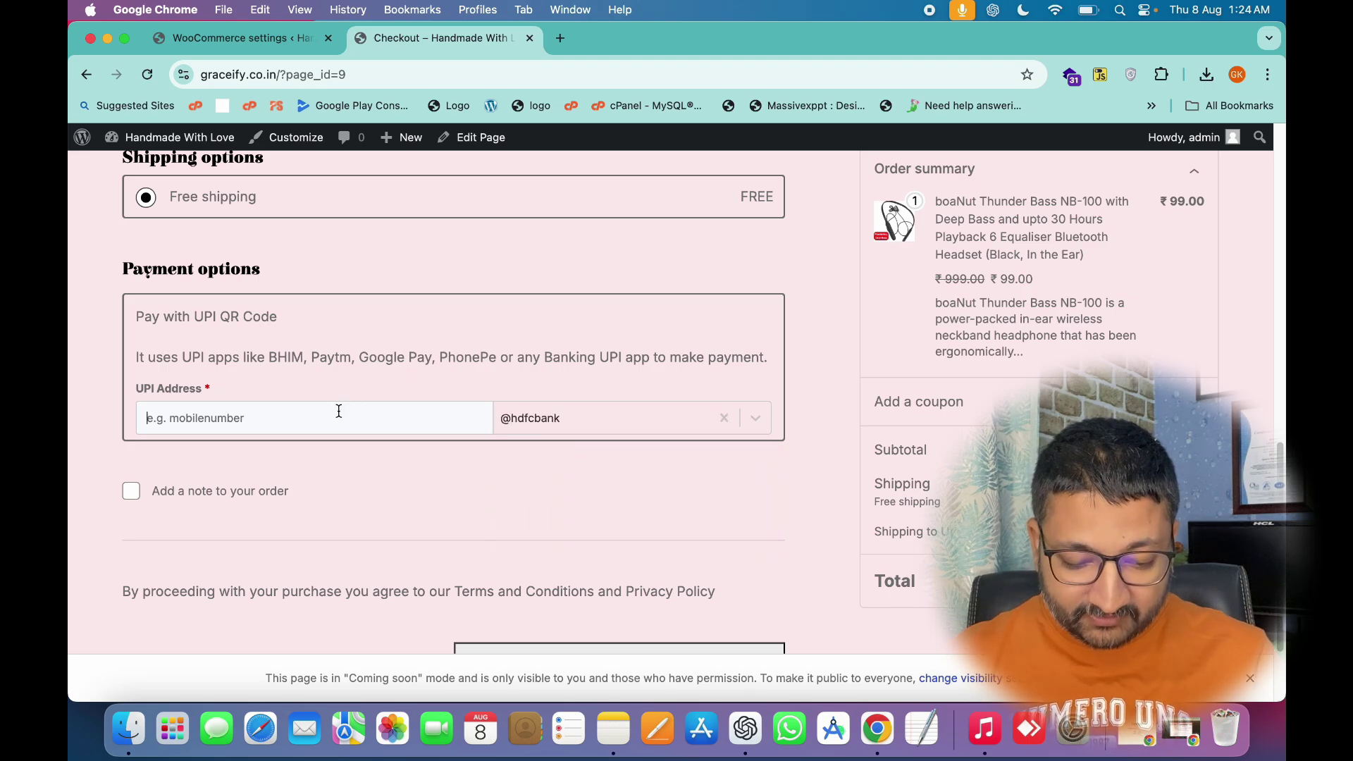
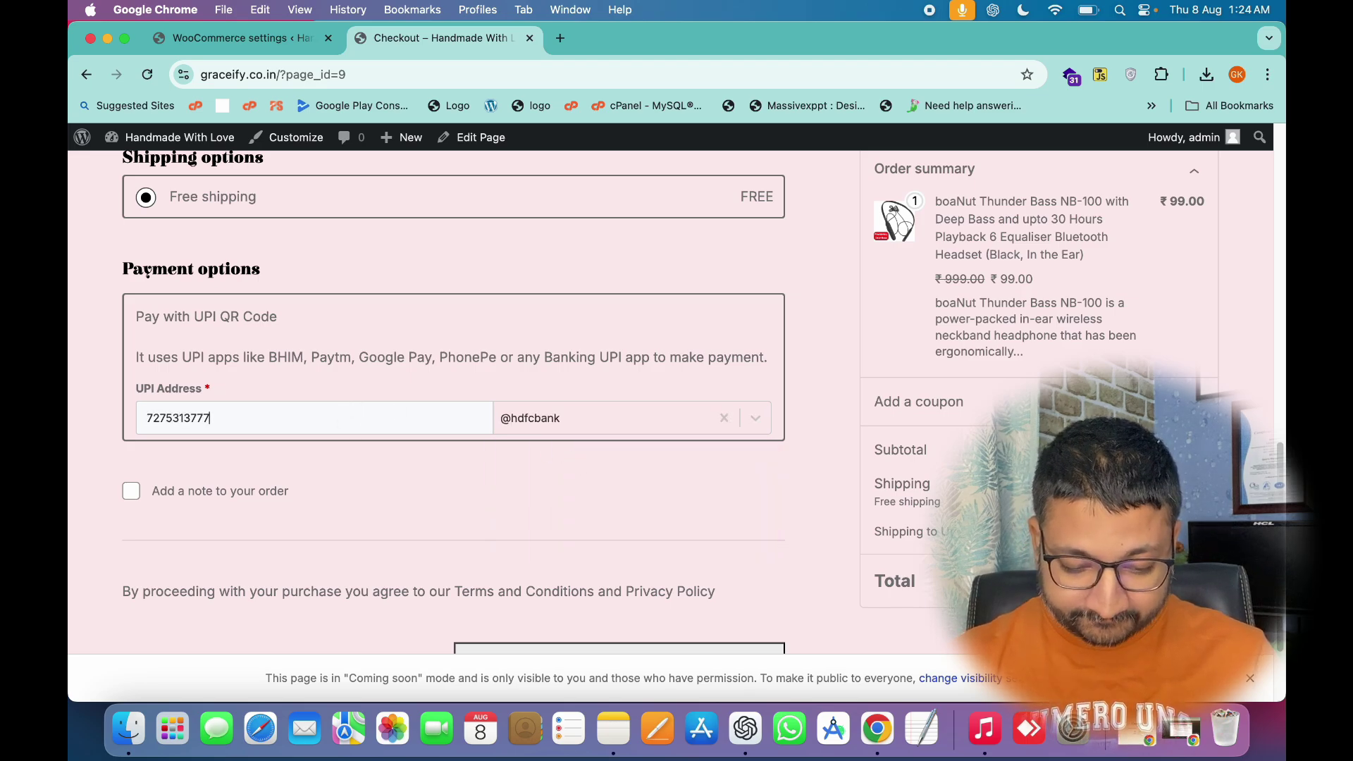
pyautogui.scroll(-3, 612, 492)
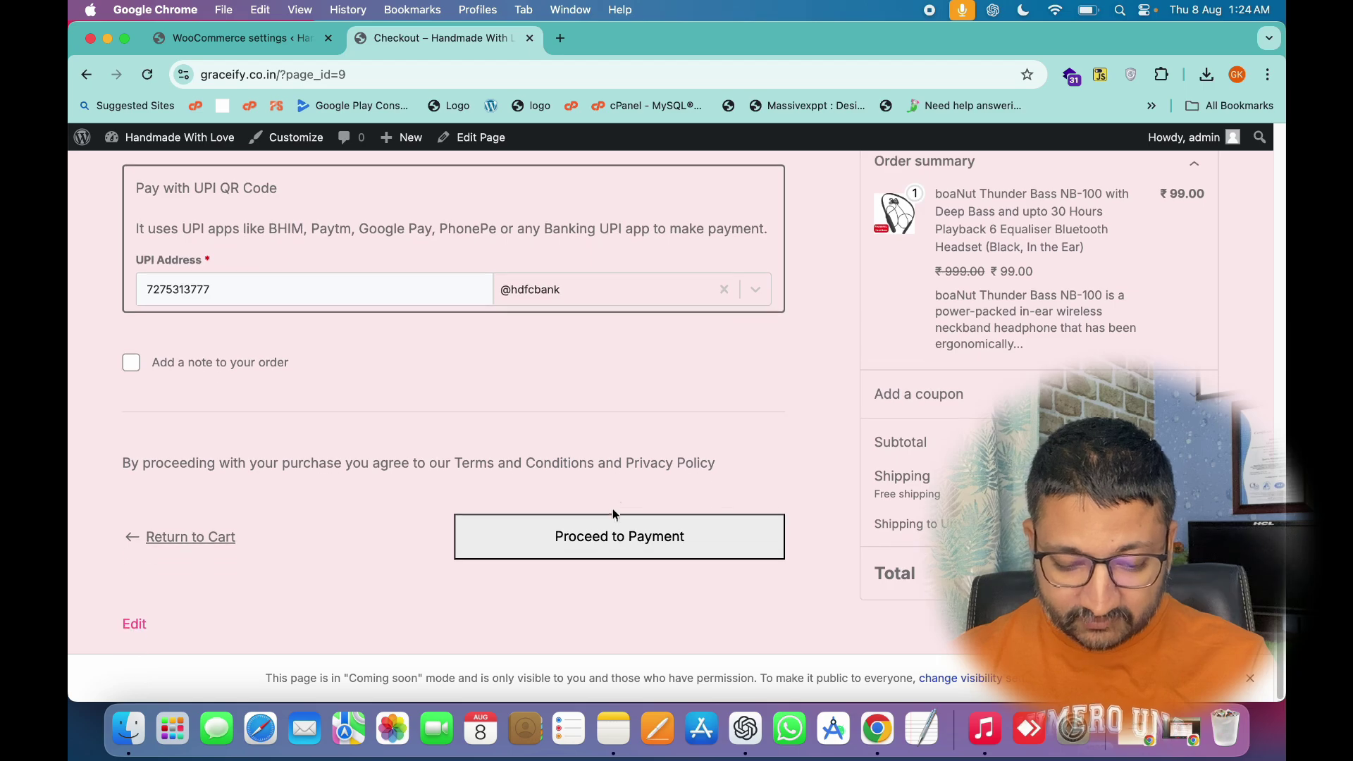
# Fill in the missing shipping first name and resubmit the order with Proceed to Payment.
pyautogui.click(620, 537)
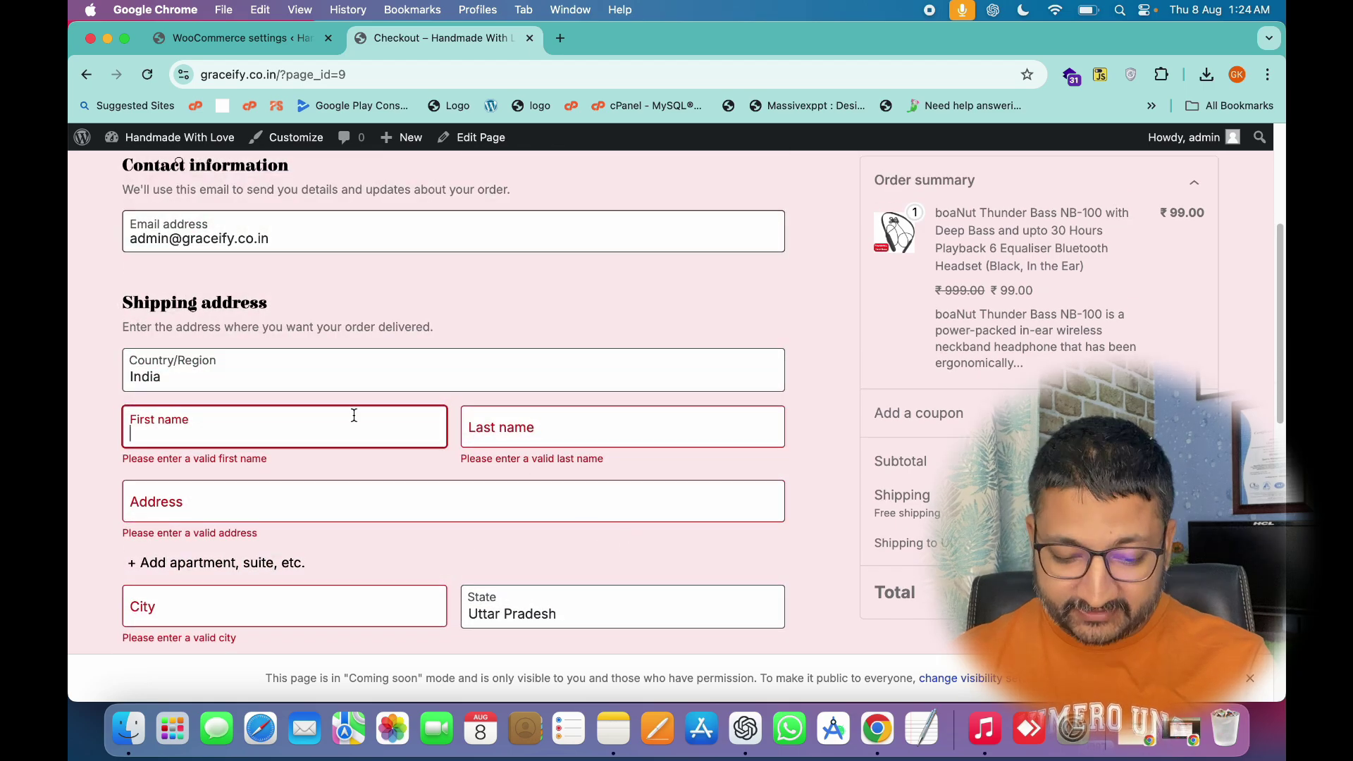
pyautogui.write('jayant')
pyautogui.press('Tab')
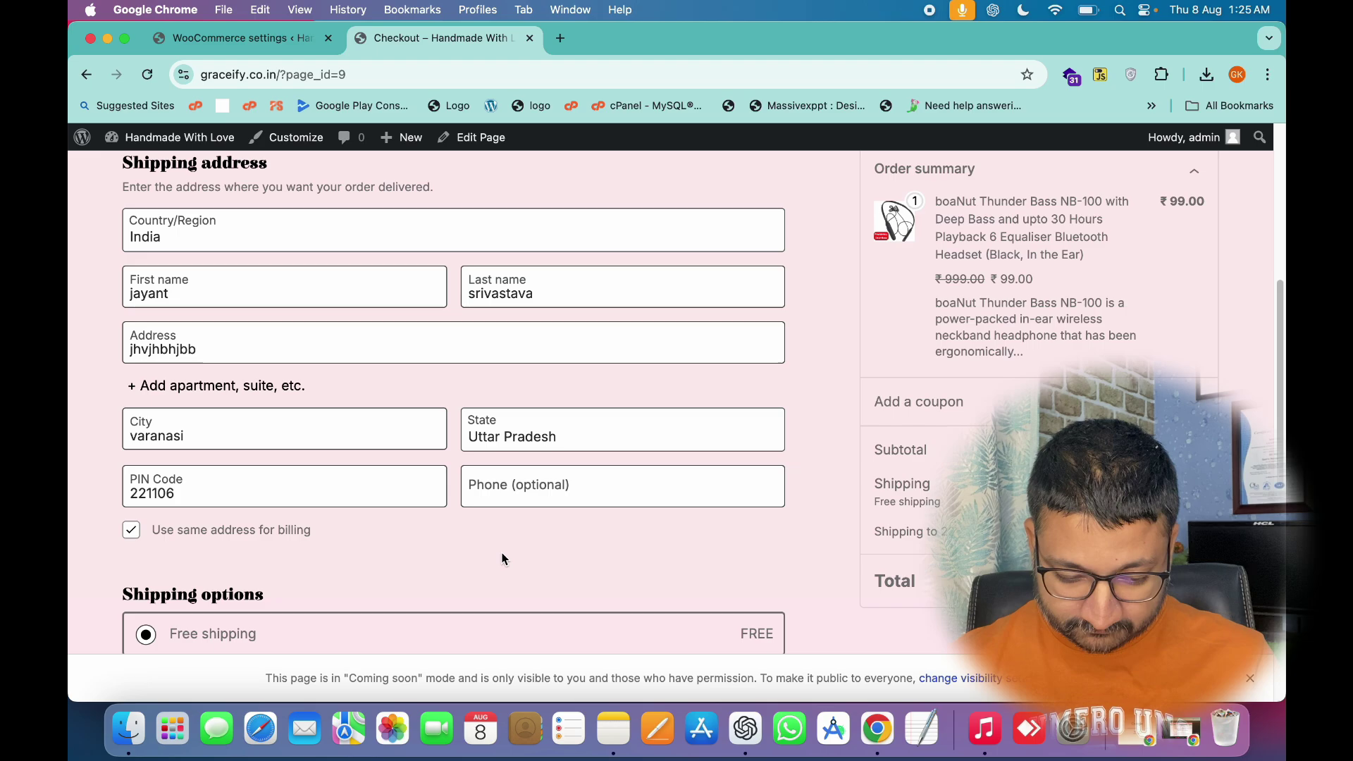
pyautogui.scroll(-10, 504, 559)
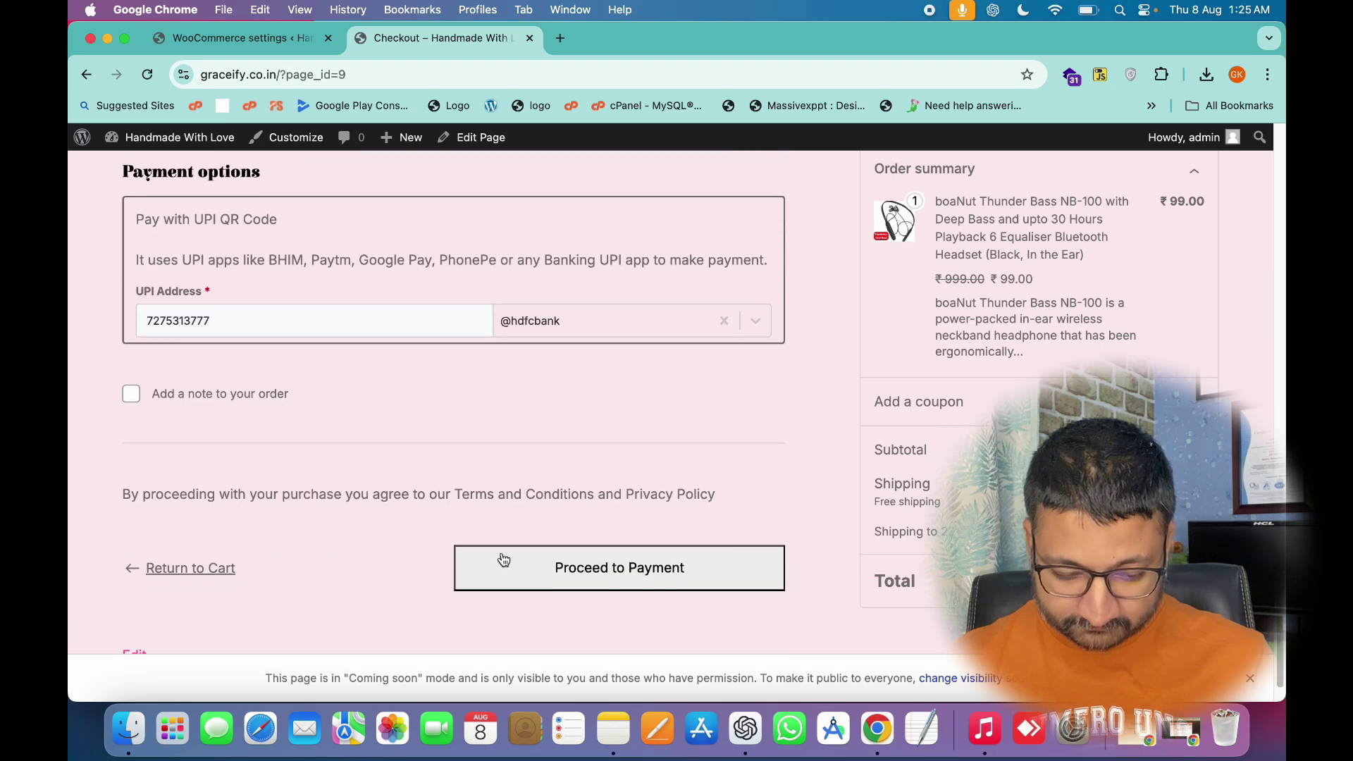
pyautogui.click(561, 538)
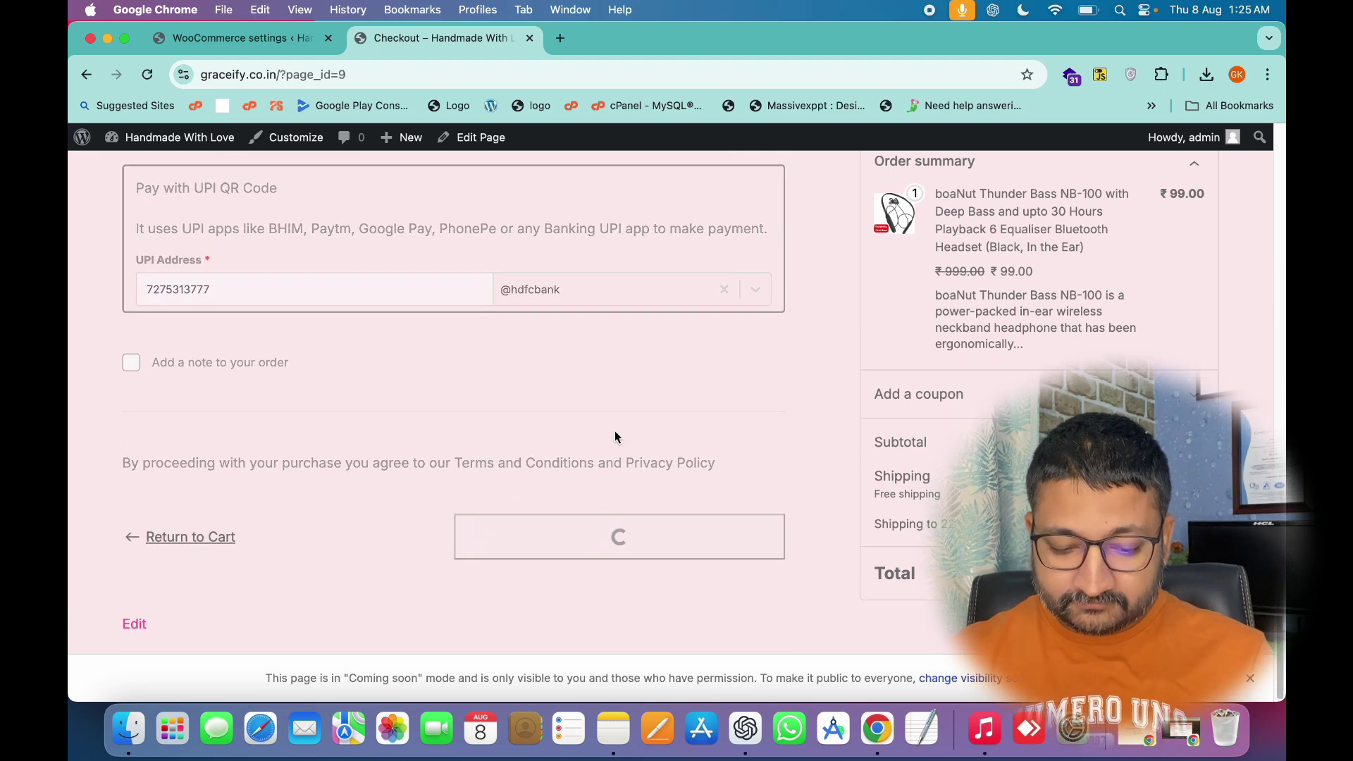